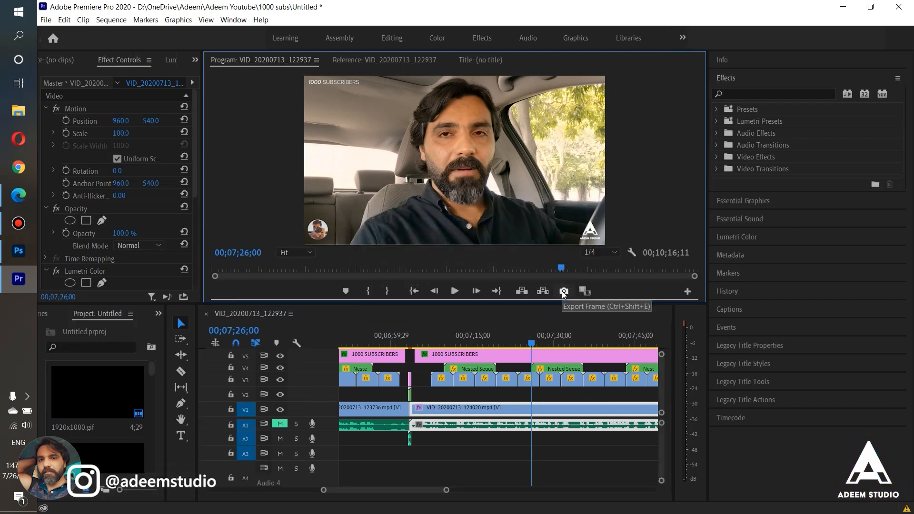
Cancel Premiere Pro's PNG frame export and minimize Premiere Pro to reveal Photoshop
click(563, 292)
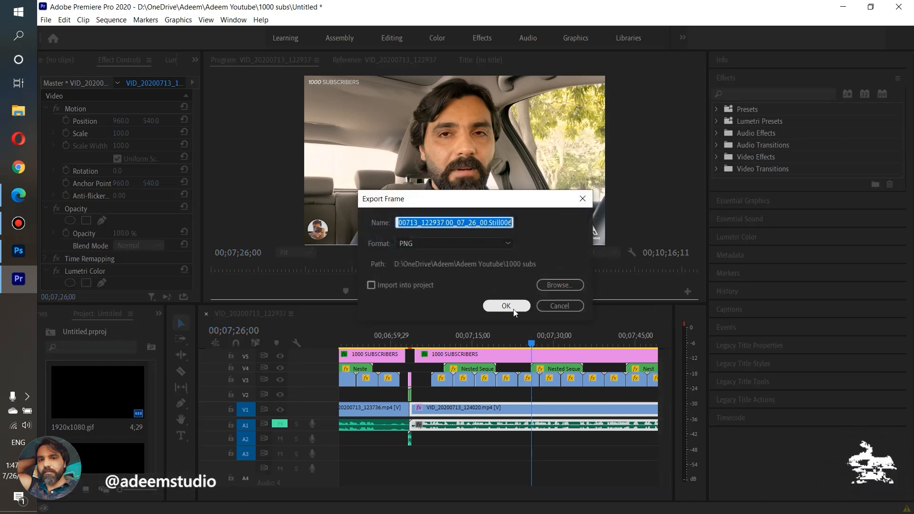
click(558, 306)
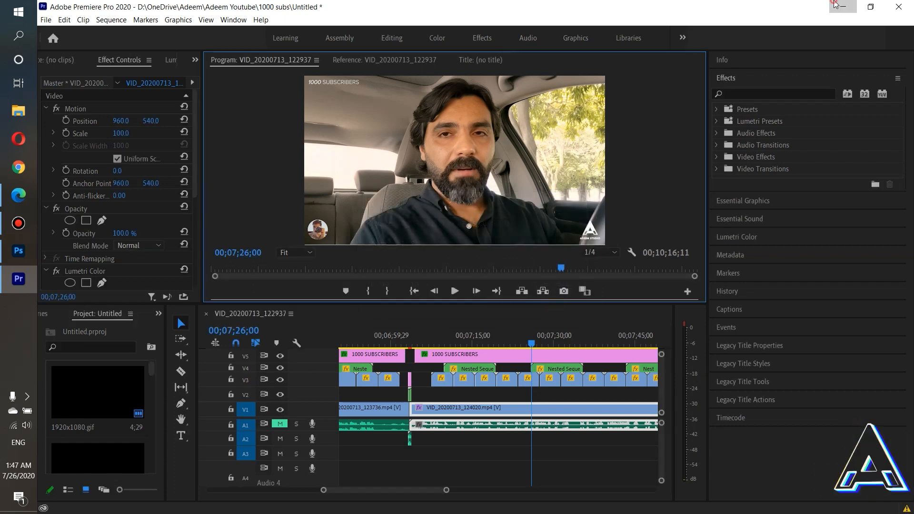
click(841, 6)
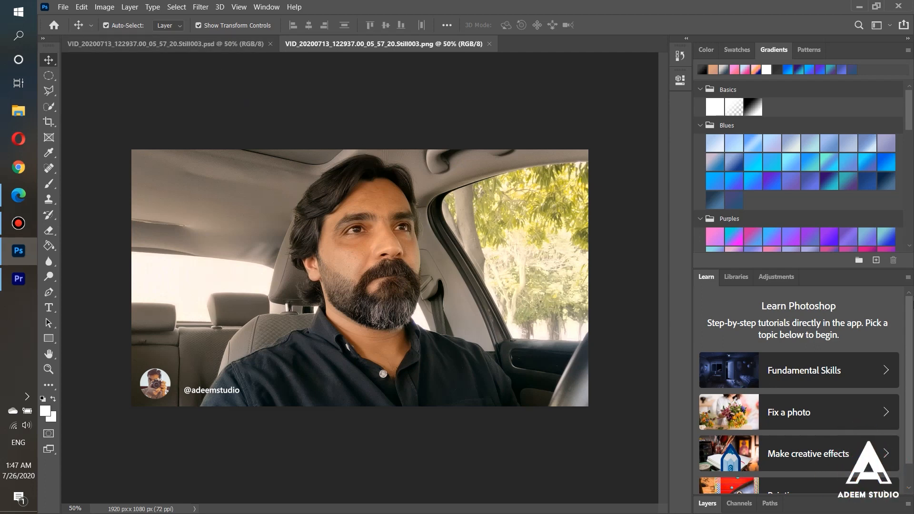
Expand the Layers panel to show the single photo layer, Layer 1, then leave it deselected
click(707, 503)
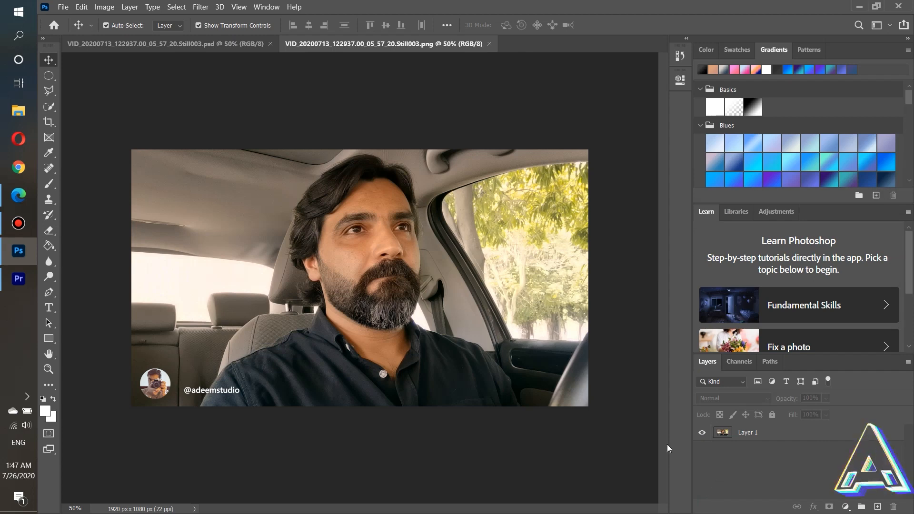
click(743, 434)
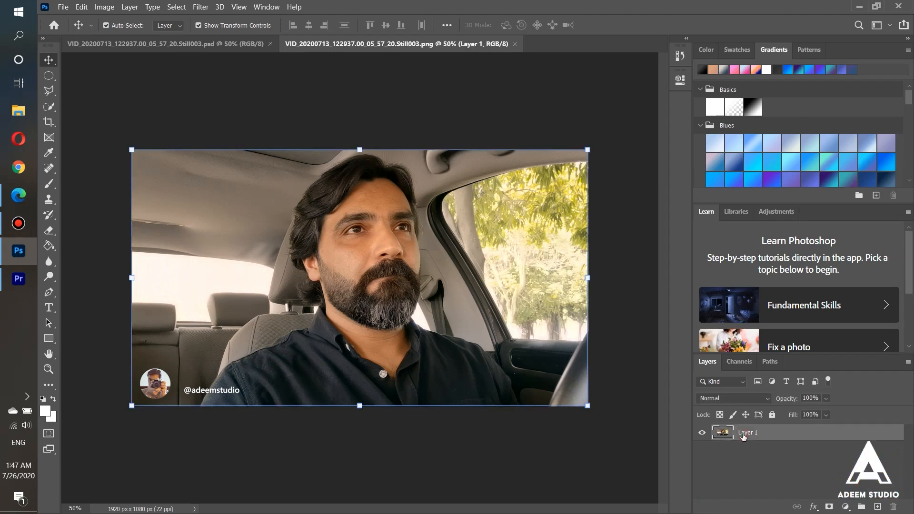
right_click(744, 436)
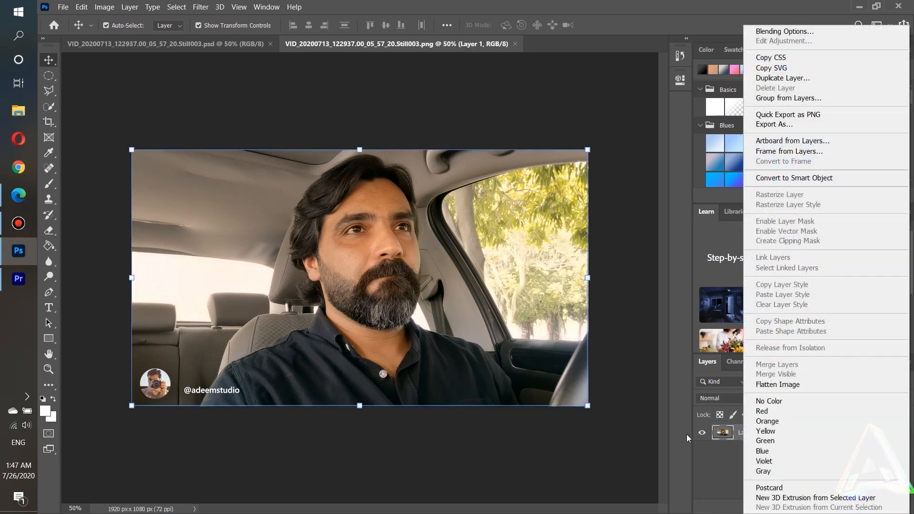
click(605, 438)
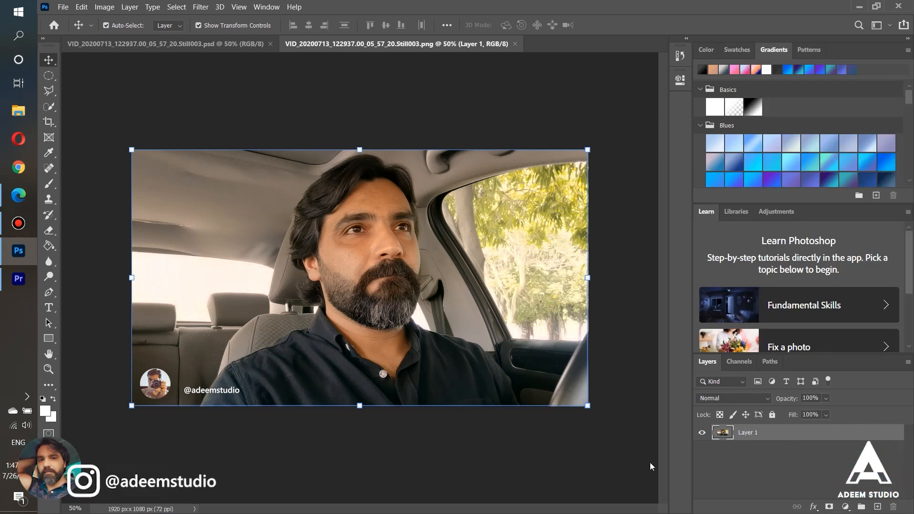
click(504, 472)
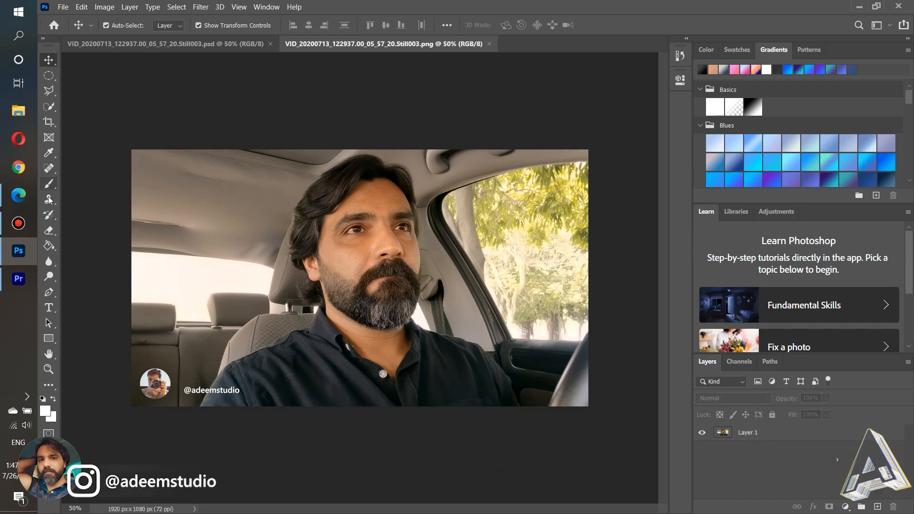
Add a text layer with the presenter's full name in the upper left of the photo
click(49, 308)
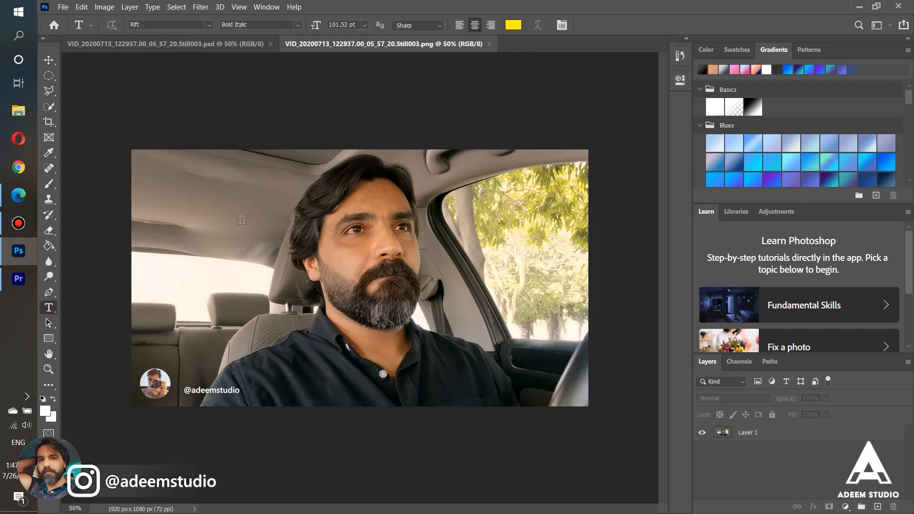
click(242, 219)
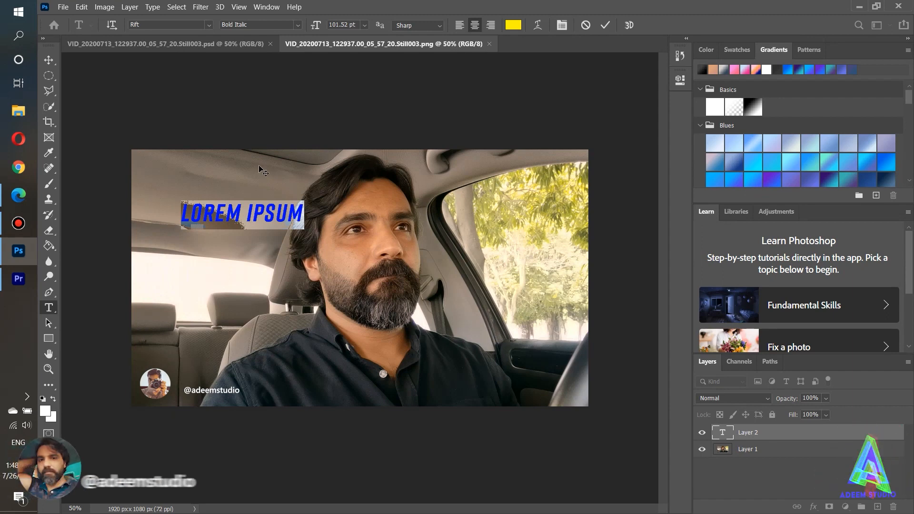
text(ADEEM)
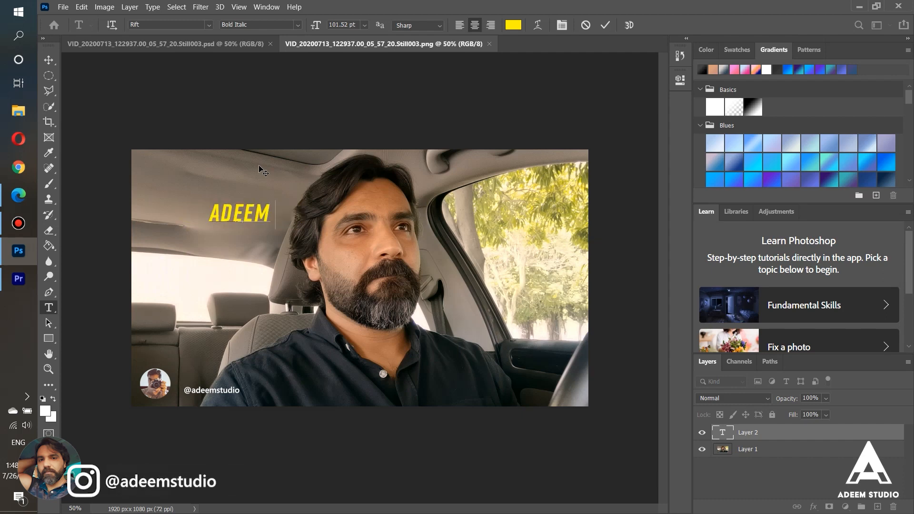
text( ANWAR MALIK)
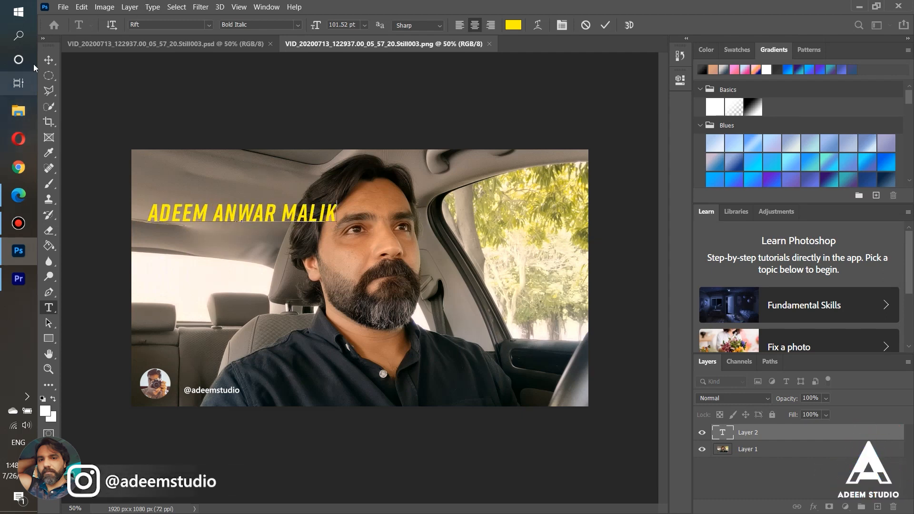
Stretch the name text wide across the top of the photo
click(50, 61)
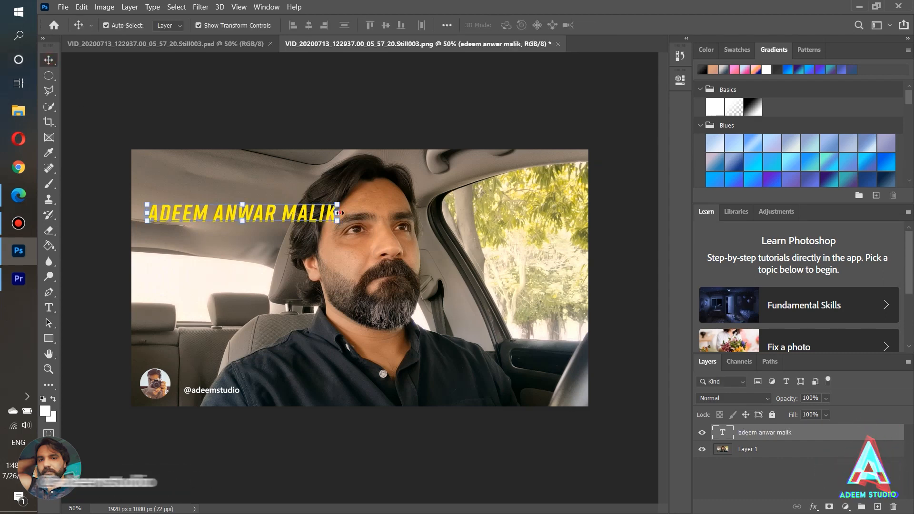
drag(339, 215, 552, 214)
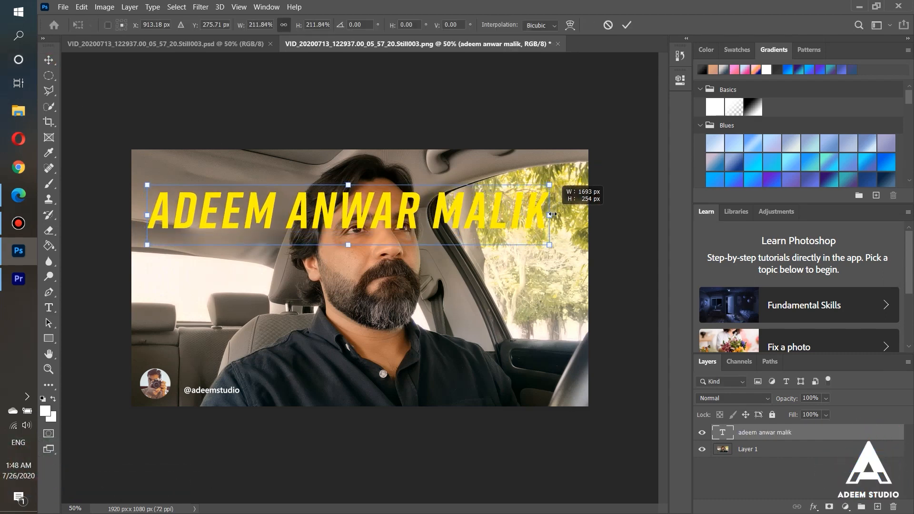
click(62, 58)
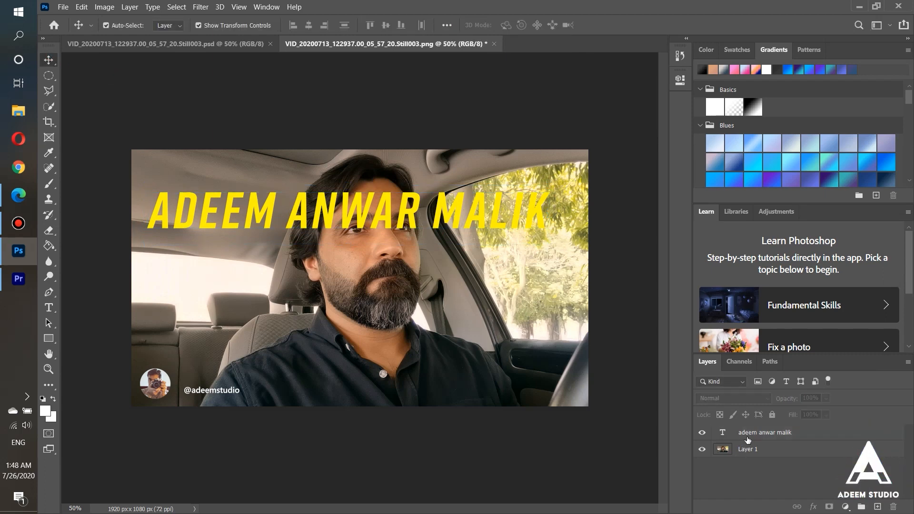
Duplicate Layer 1 and drag Layer 1 copy above the name text layer
click(749, 450)
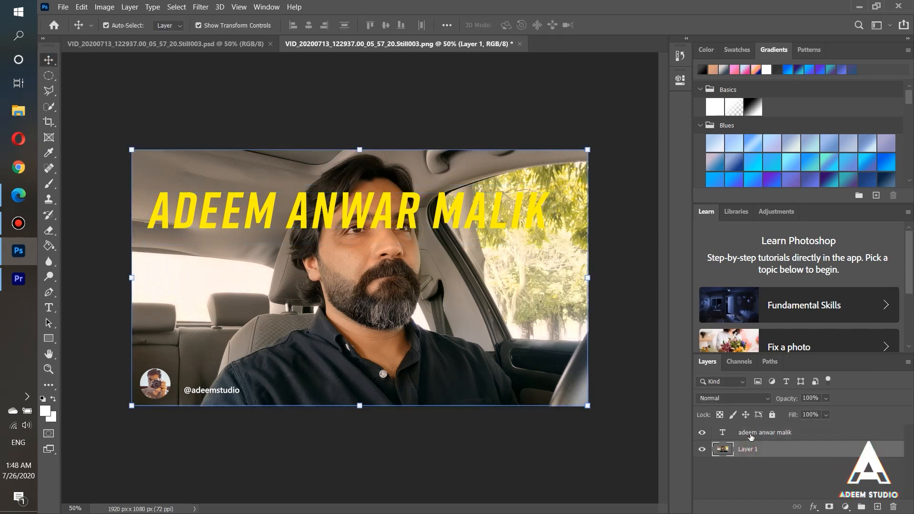
click(749, 433)
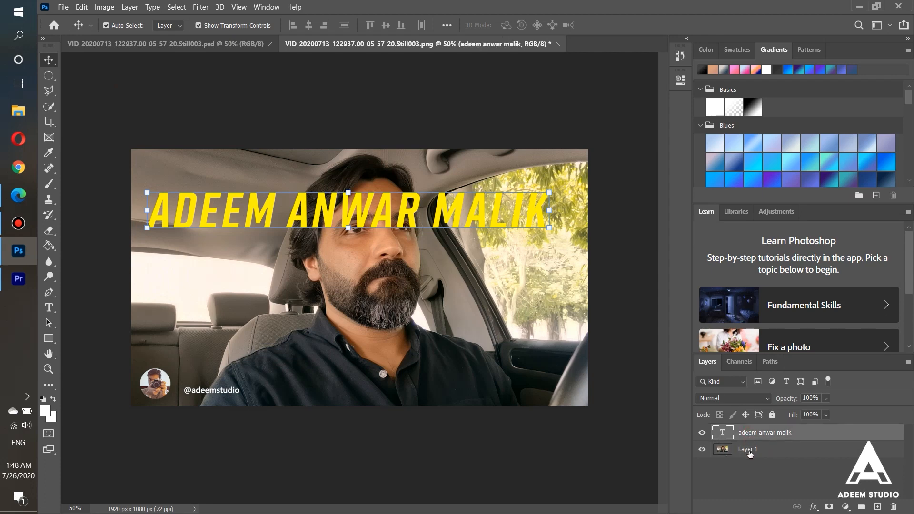
click(750, 453)
right_click(749, 453)
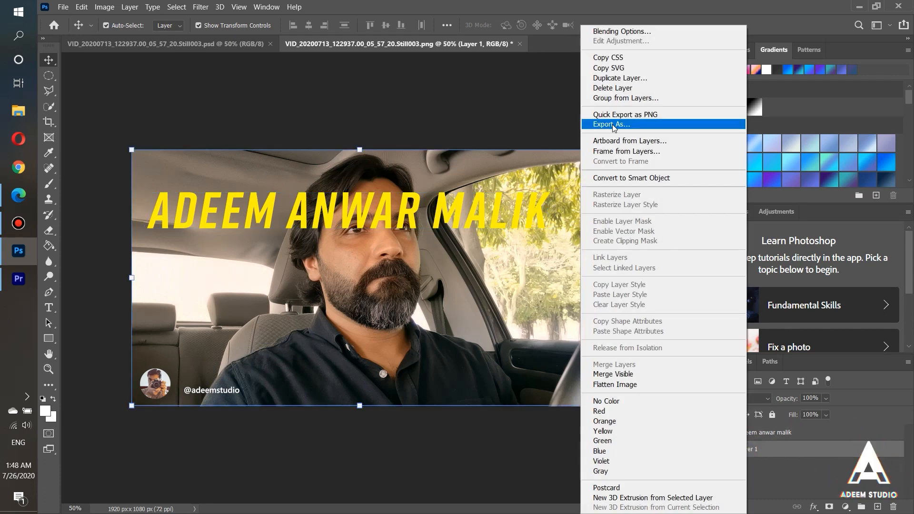
click(611, 79)
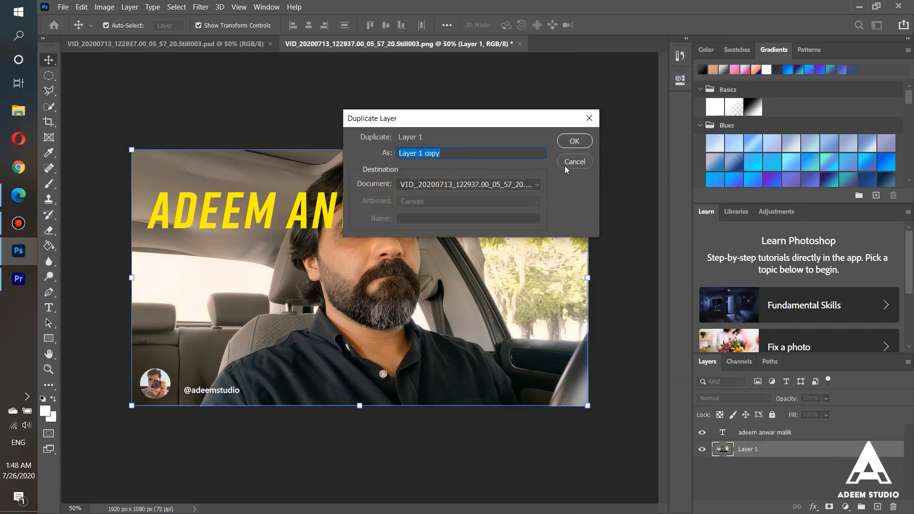
click(569, 142)
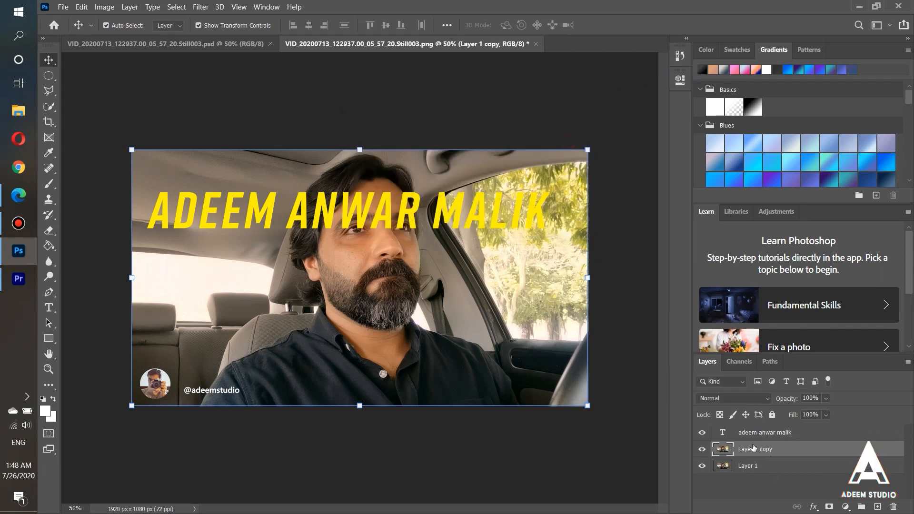
drag(753, 450, 749, 431)
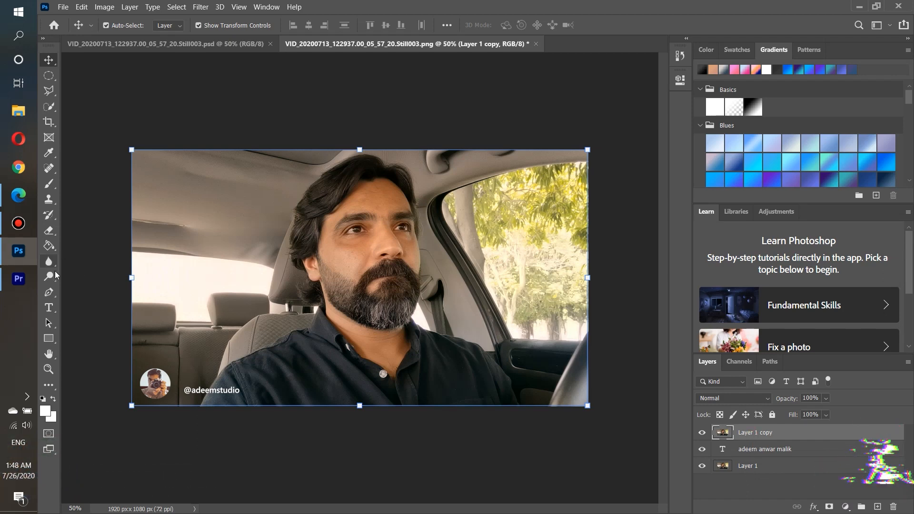
Pen-trace from the top of the hair down the left side, jaw and beard to the shoulder
click(49, 292)
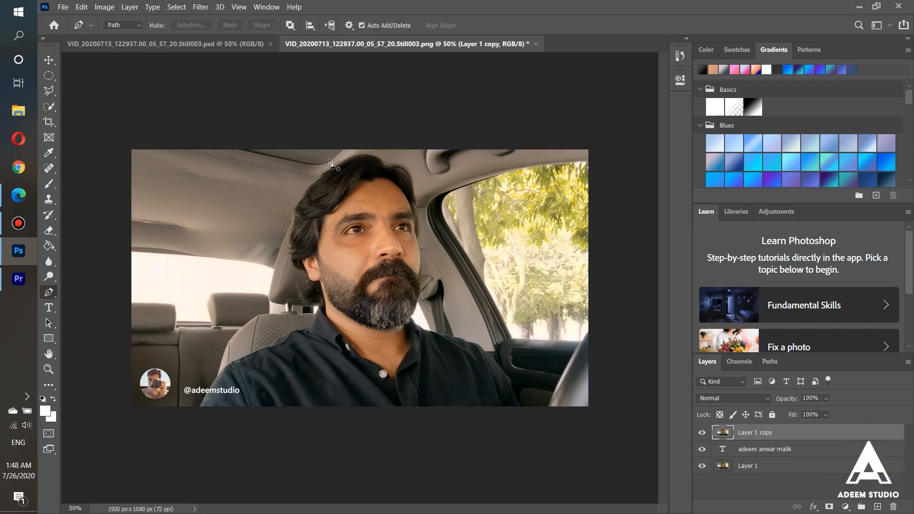
scroll(282, 170, up, 3)
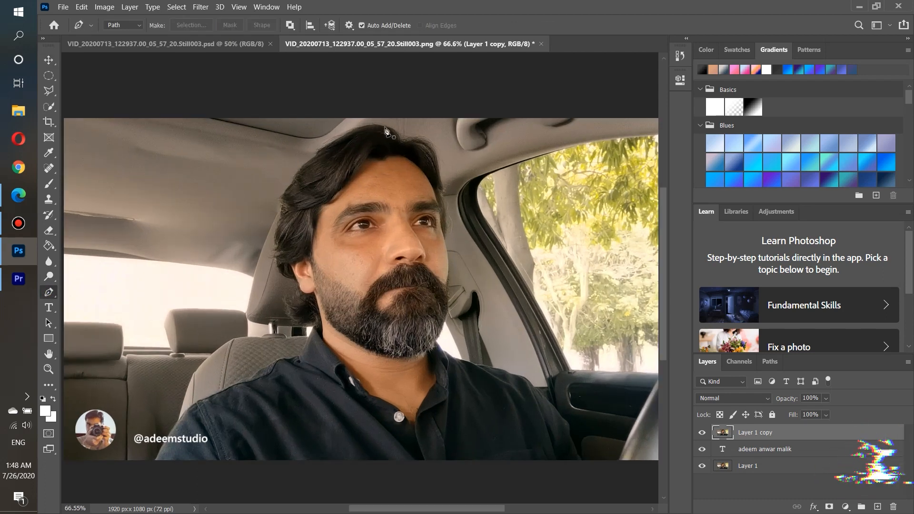
click(402, 142)
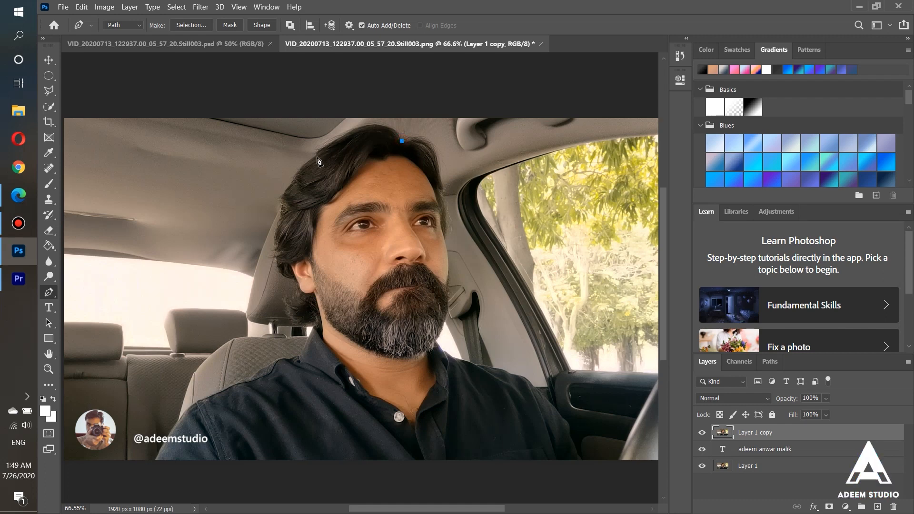
drag(314, 154, 243, 214)
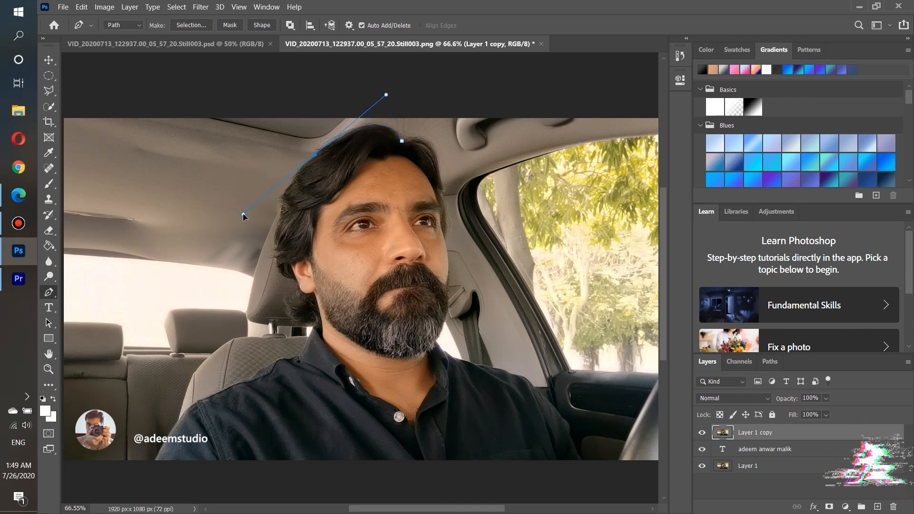
click(314, 155)
drag(291, 185, 288, 191)
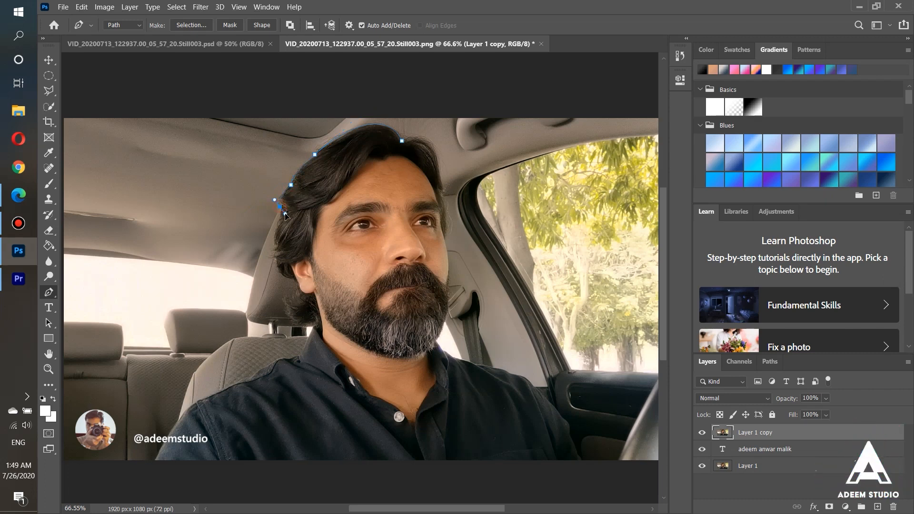
alt+click(280, 208)
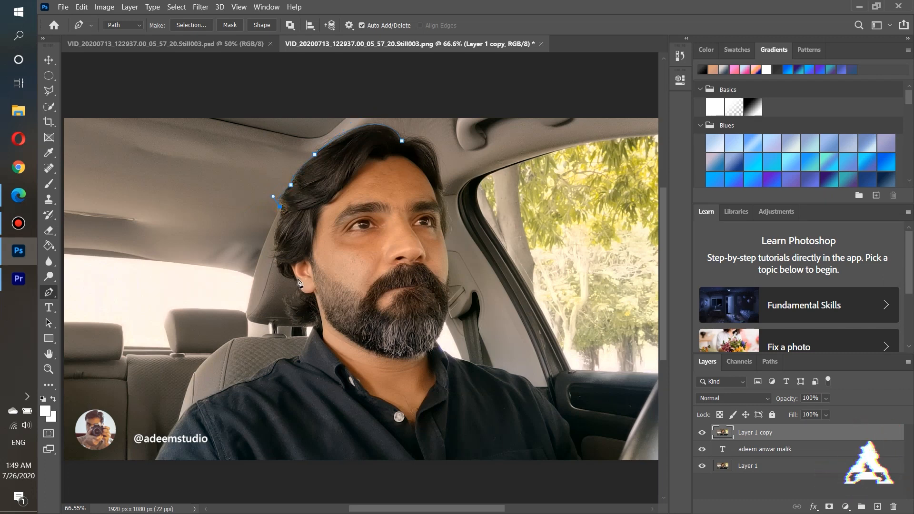
drag(293, 281, 328, 288)
click(295, 296)
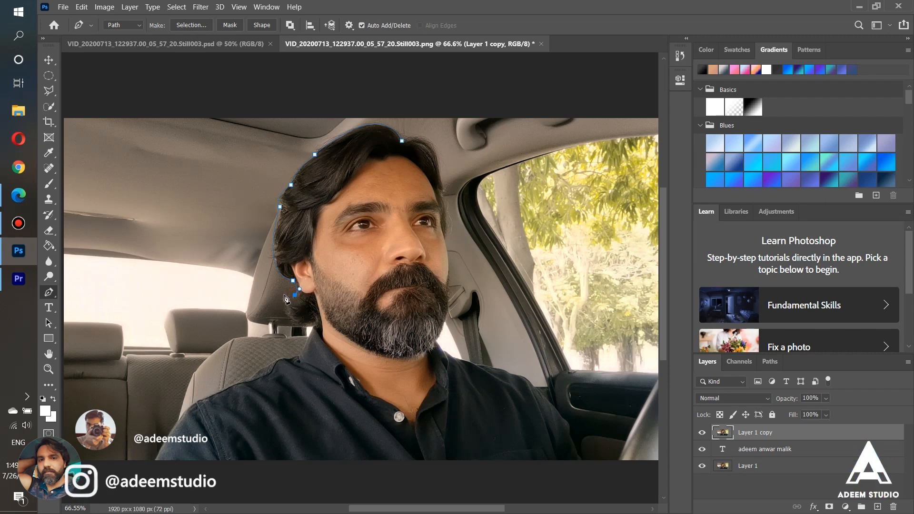
drag(287, 294, 277, 279)
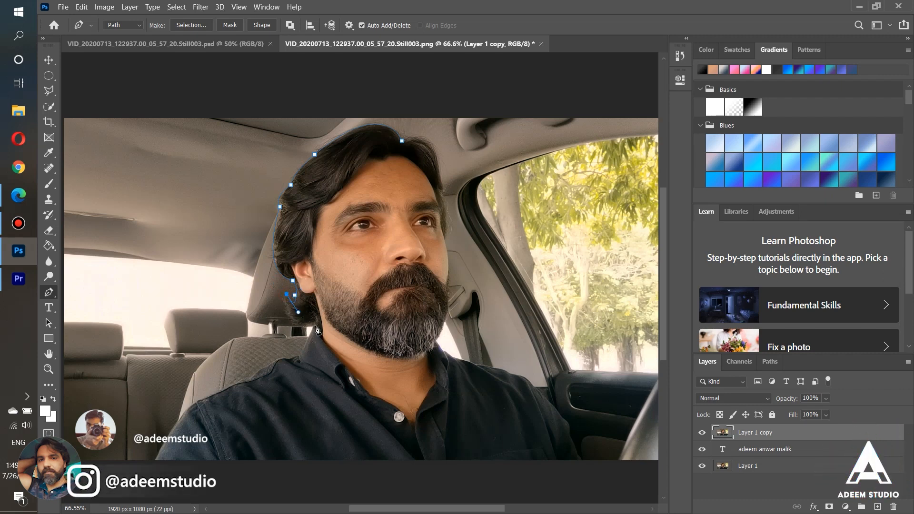
drag(316, 326, 357, 324)
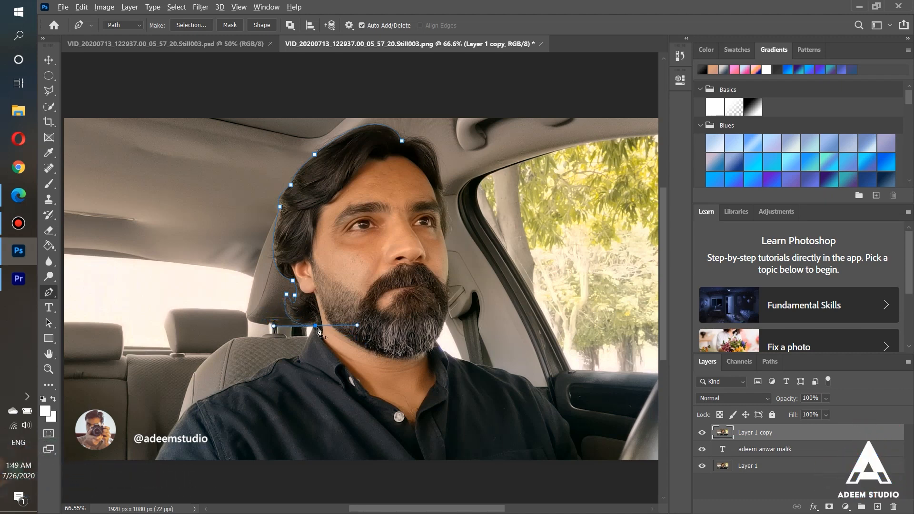
alt+click(315, 327)
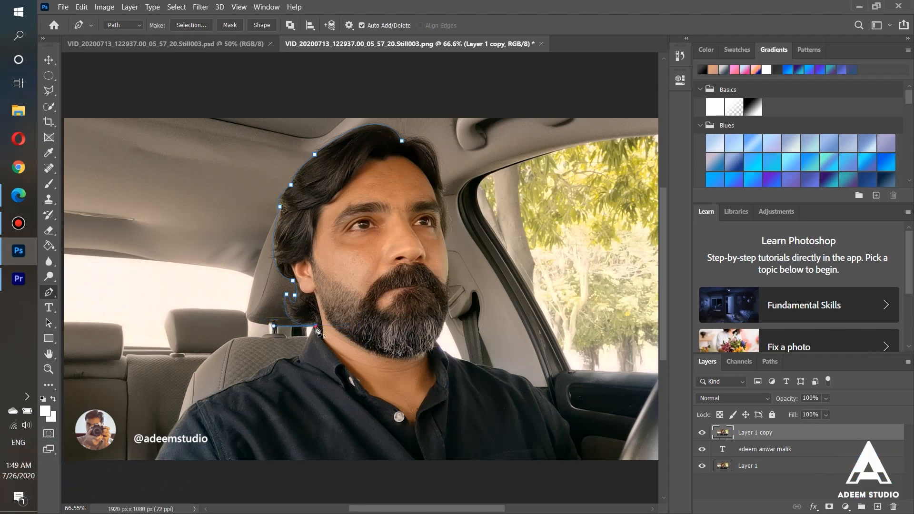
click(300, 355)
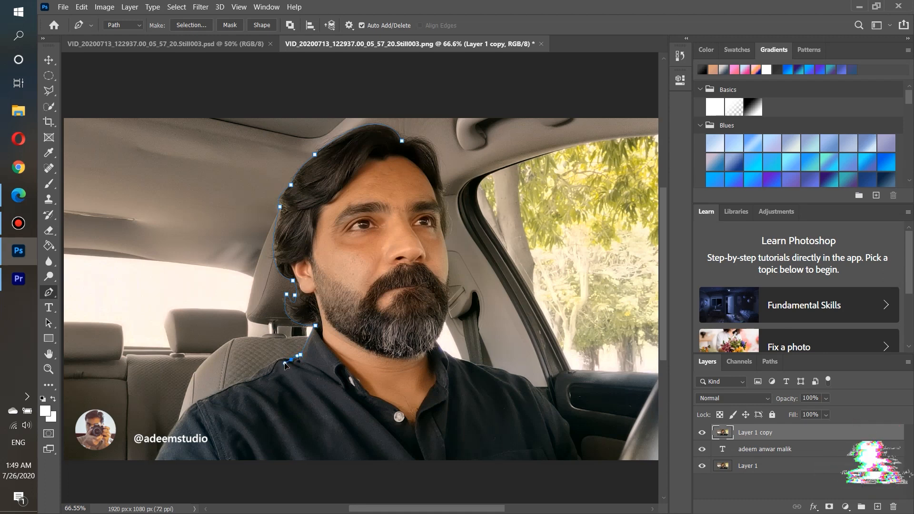
alt+click(292, 361)
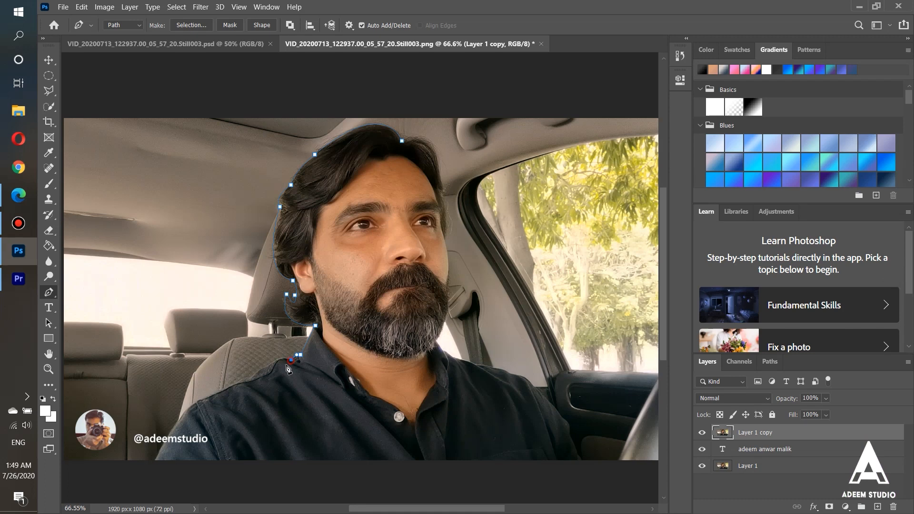
drag(248, 388, 193, 408)
alt+click(250, 379)
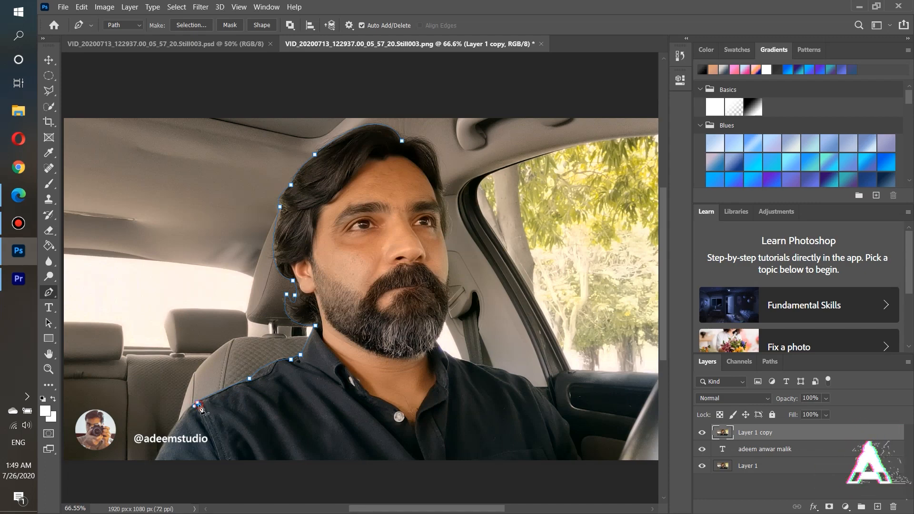
Continue the path across the chest and up the right side, close it, and load it as a selection
scroll(200, 408, down, 2)
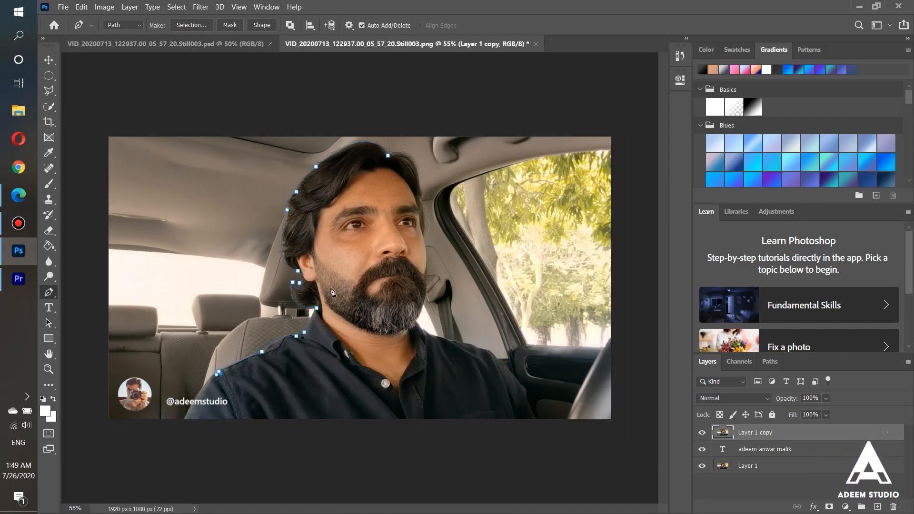
click(506, 369)
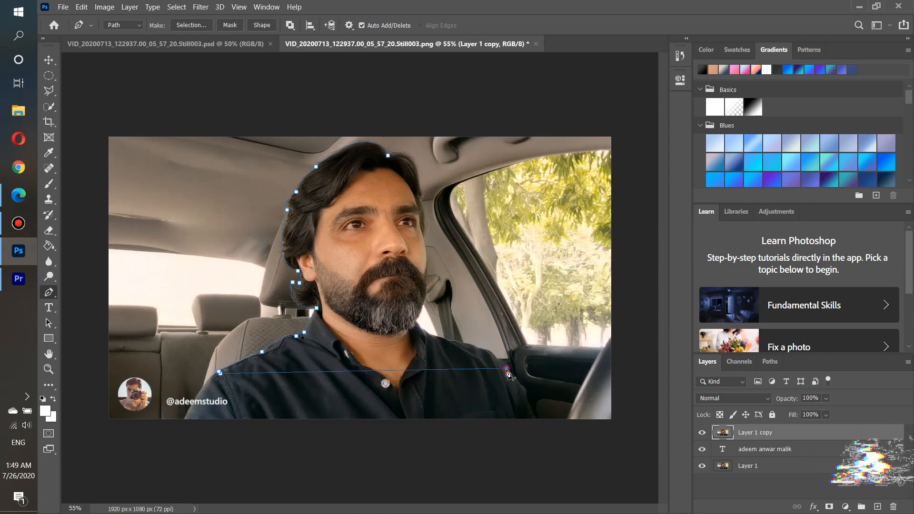
scroll(495, 362, up, 2)
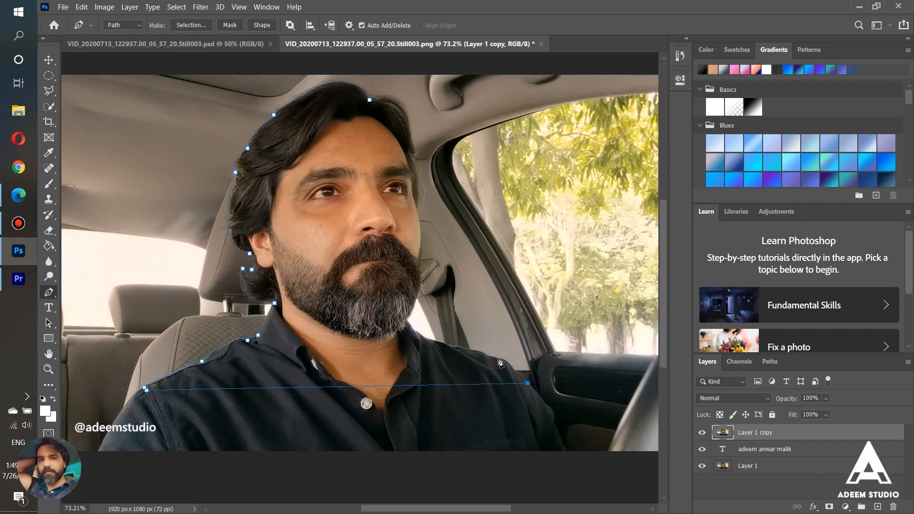
drag(498, 358, 486, 359)
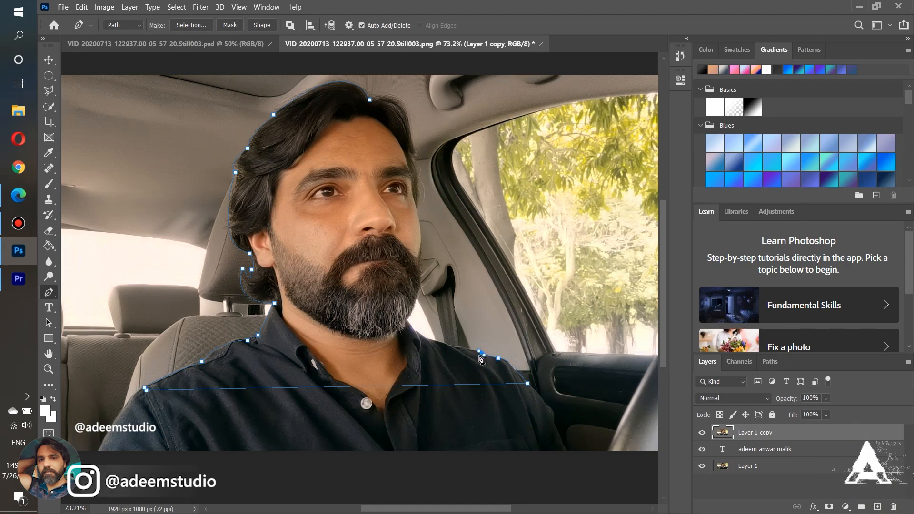
scroll(481, 360, up, 2)
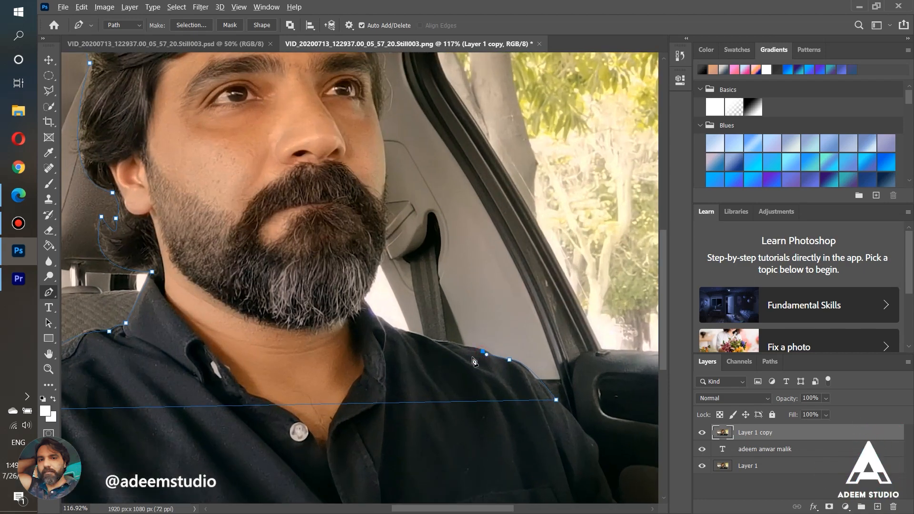
scroll(474, 361, down, 1)
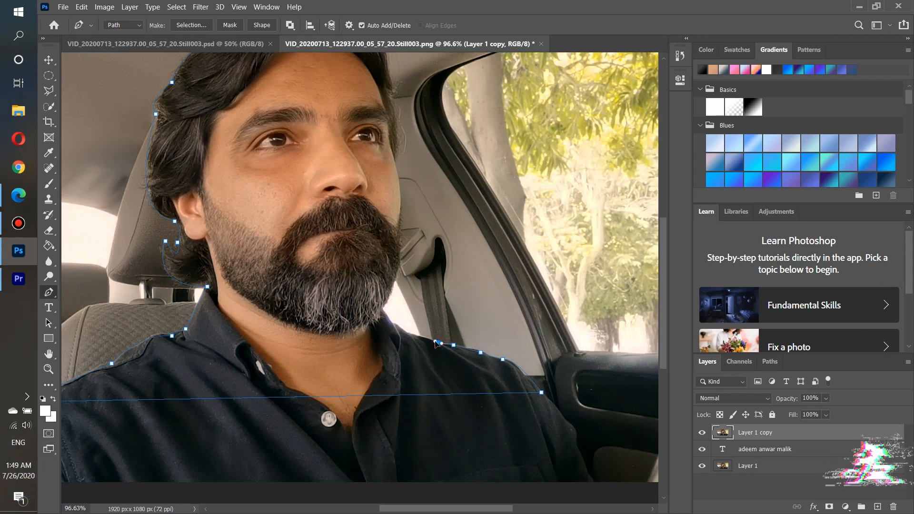
drag(407, 334, 386, 325)
alt+click(407, 335)
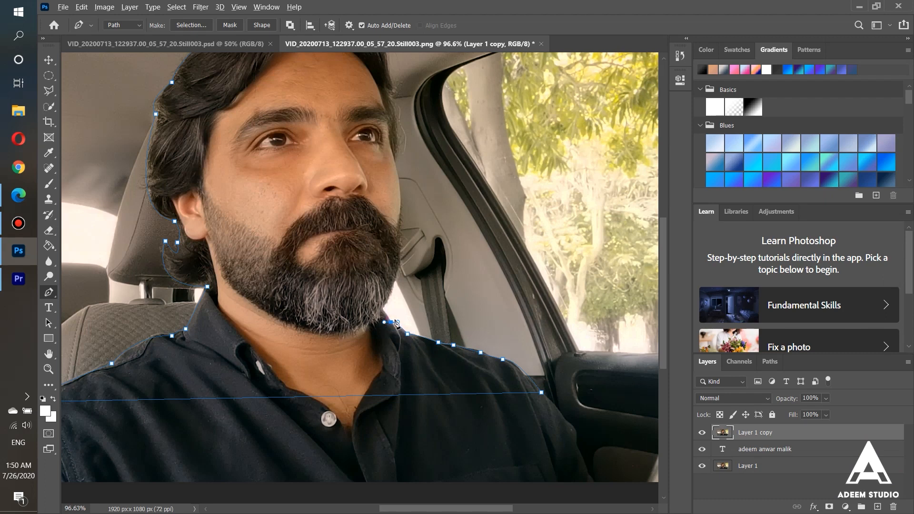
alt+click(391, 323)
click(383, 309)
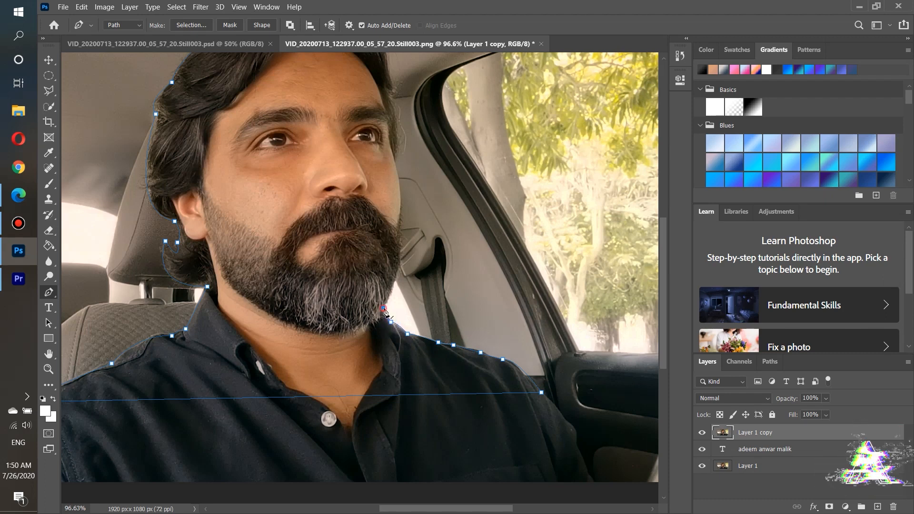
scroll(399, 257, up, 3)
drag(395, 219, 372, 123)
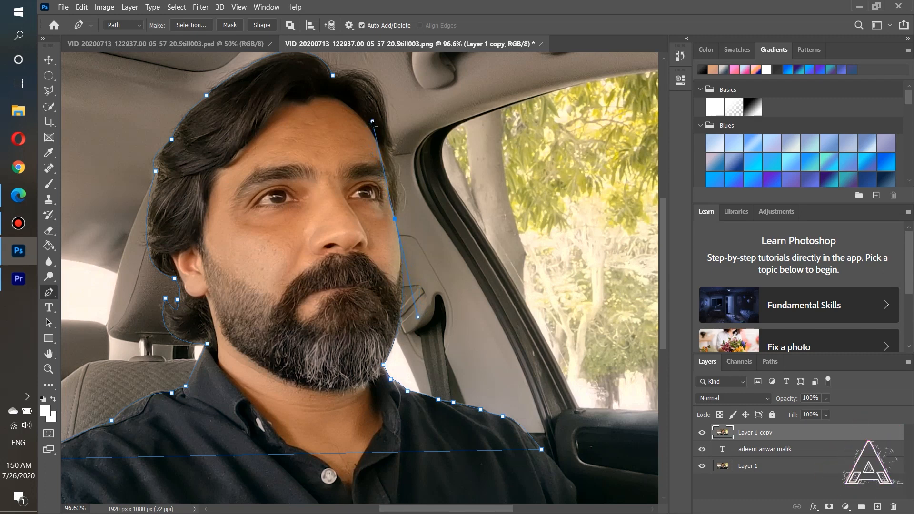
scroll(397, 223, up, 3)
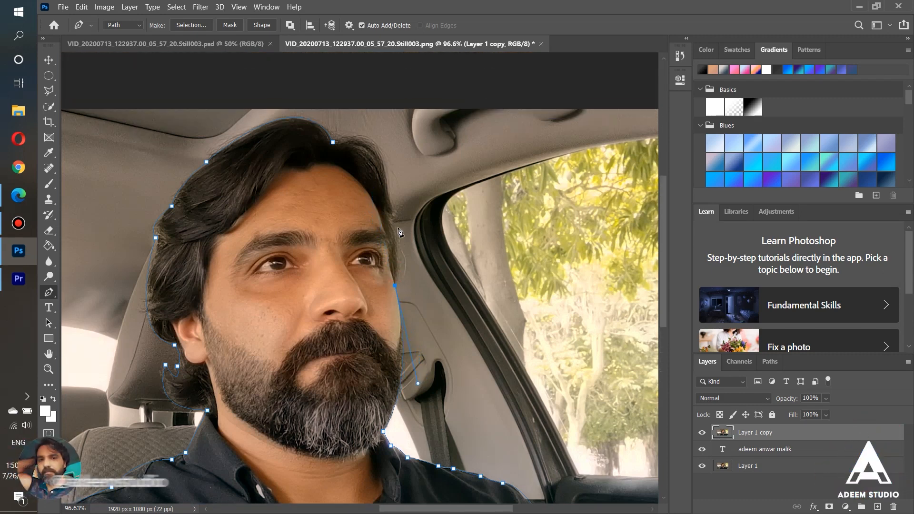
click(406, 249)
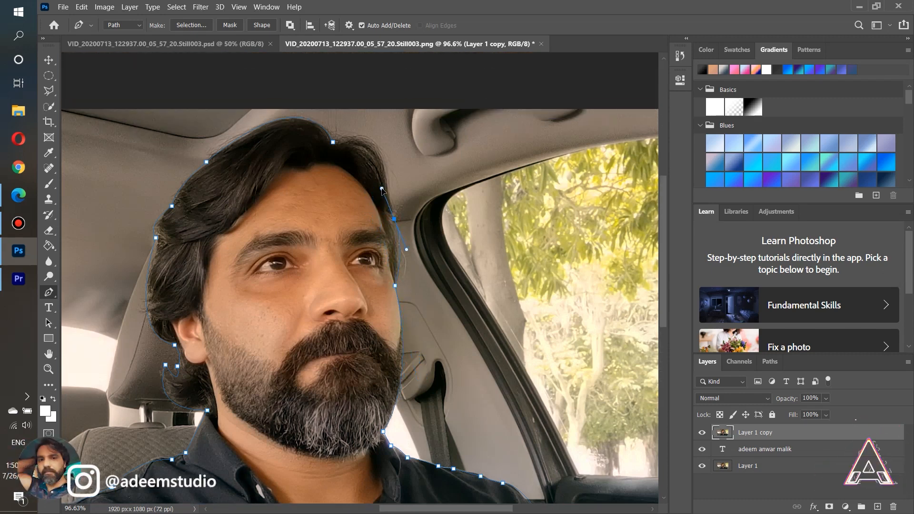
scroll(395, 220, up, 1)
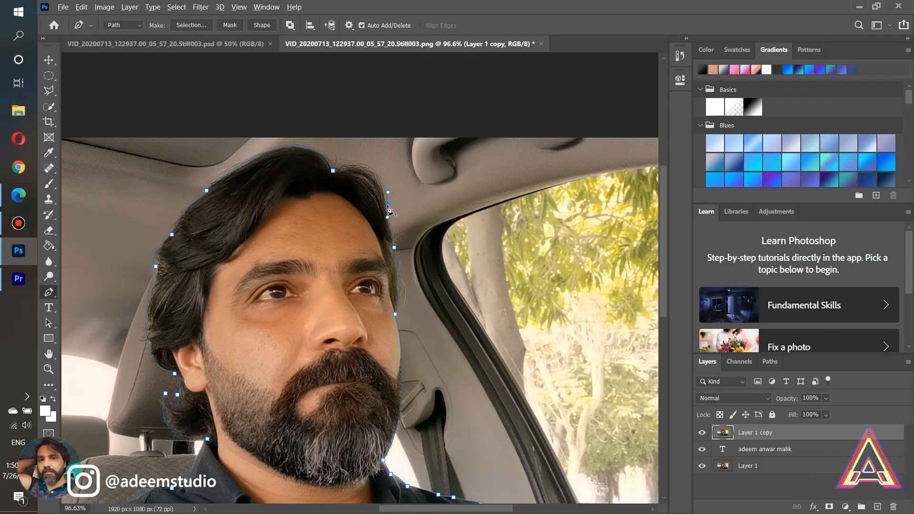
drag(333, 171, 287, 201)
scroll(304, 233, down, 2)
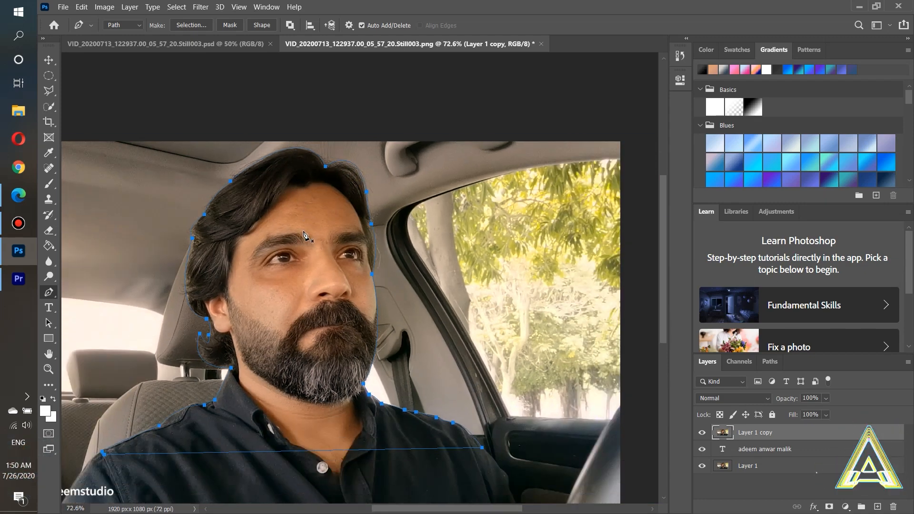
scroll(304, 234, down, 3)
scroll(306, 238, left, 6)
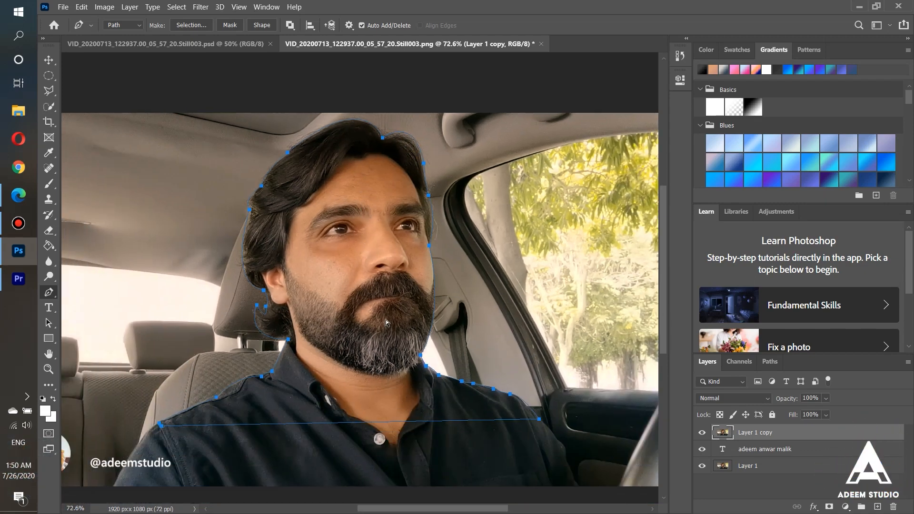
key(ctrl+Return)
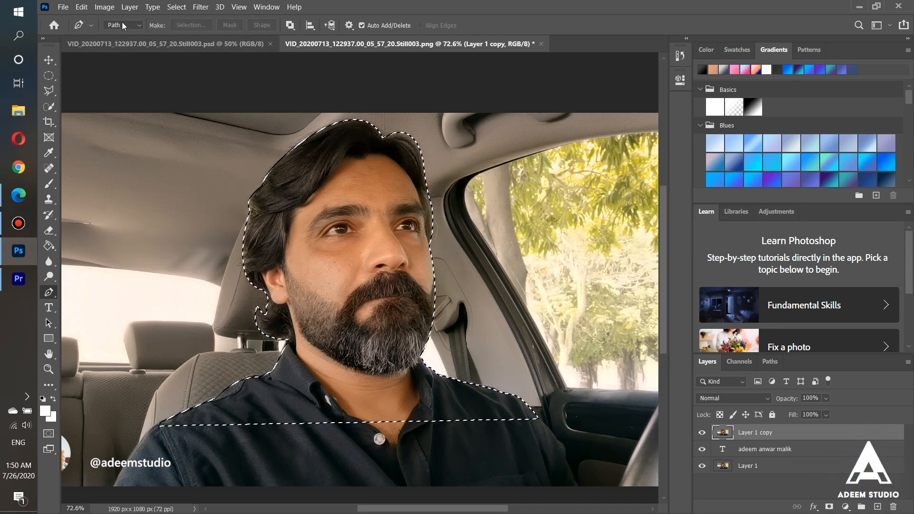
Add a Reveal Selection layer mask to Layer 1 copy
click(130, 8)
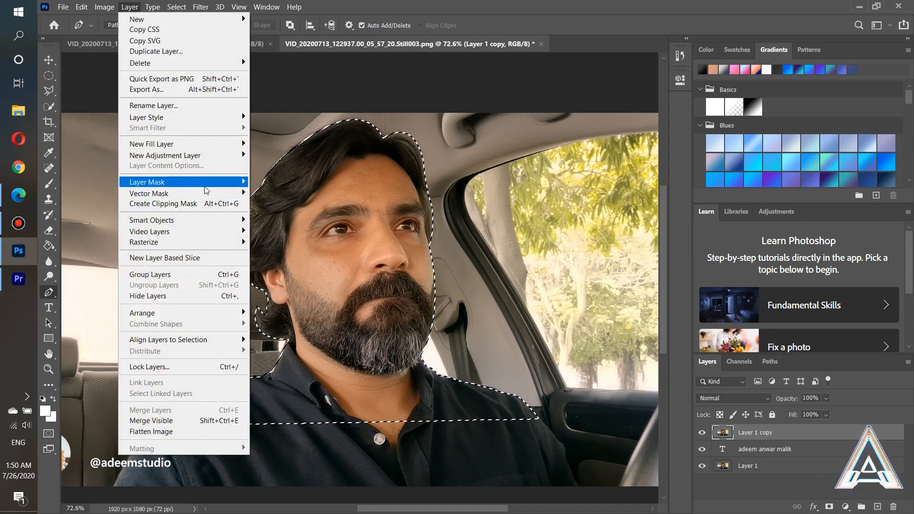
mouse_move(206, 187)
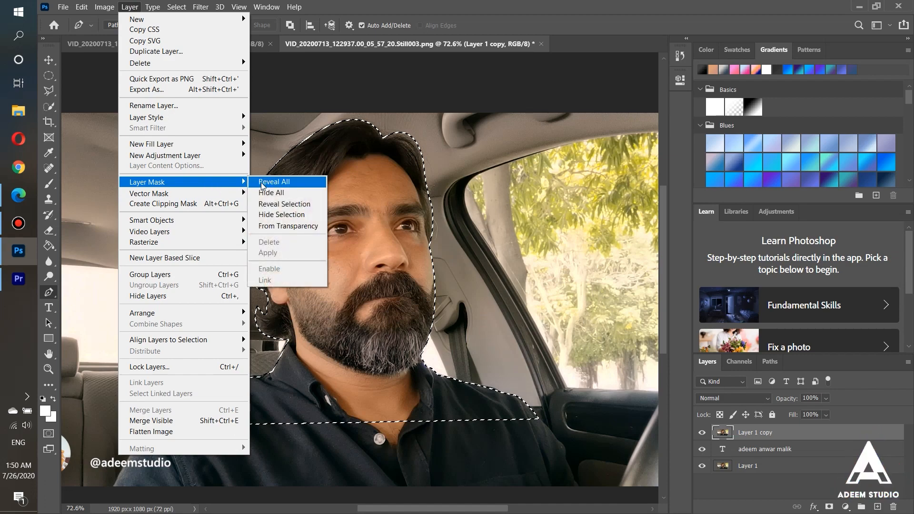
click(279, 209)
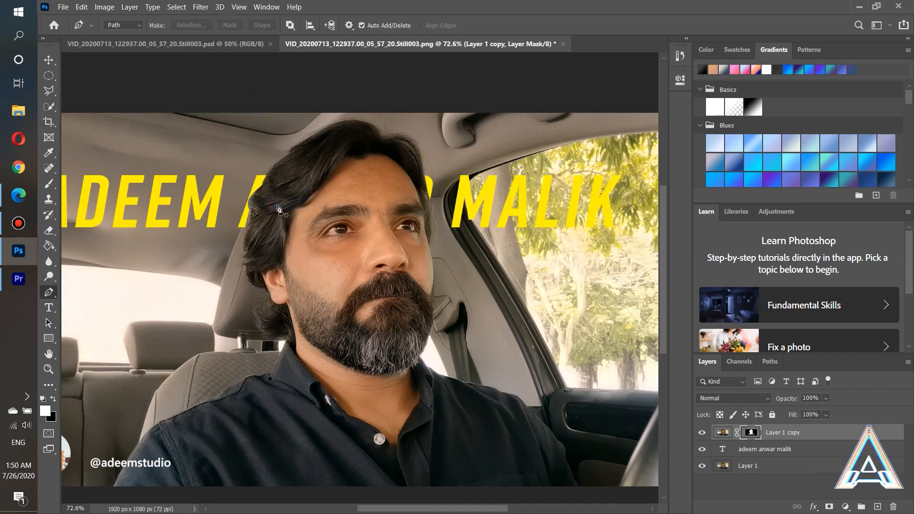
scroll(311, 255, down, 2)
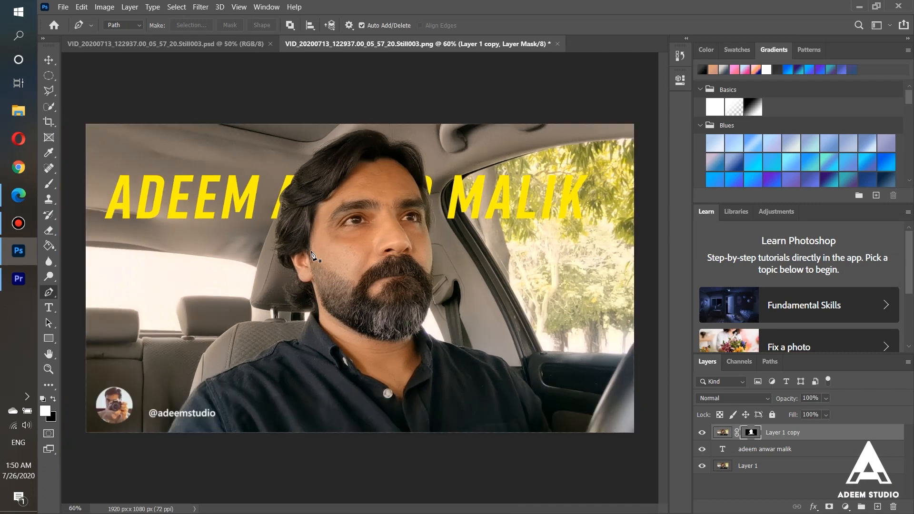
Drag the yellow name text down so it sits behind the presenter's head
click(49, 61)
click(165, 71)
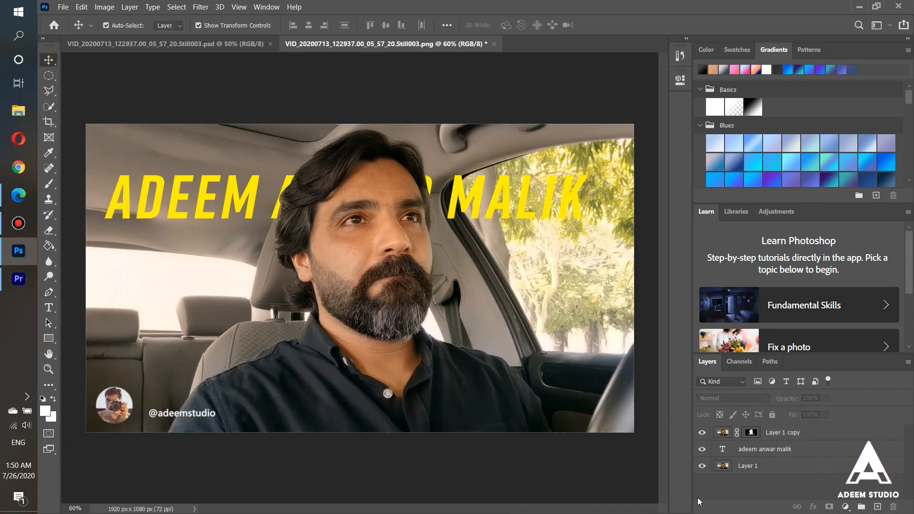
drag(506, 217, 502, 326)
drag(496, 368, 518, 209)
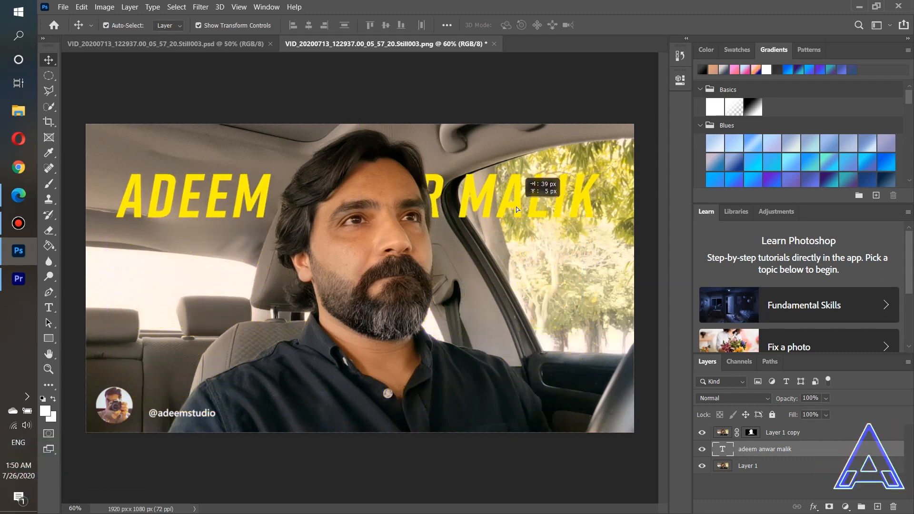
Delete the middle name from the title text, keeping first and last names
double_click(509, 206)
drag(462, 201, 280, 177)
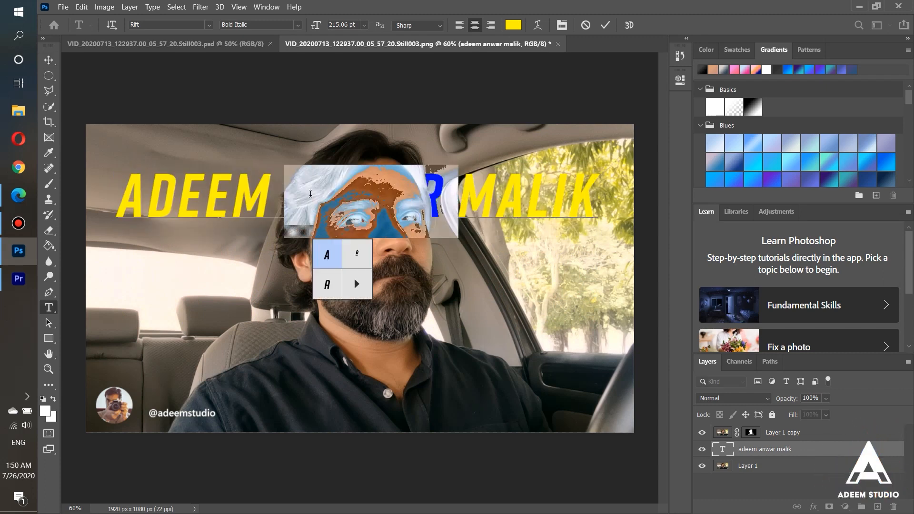
click(42, 59)
double_click(267, 198)
drag(283, 191, 439, 188)
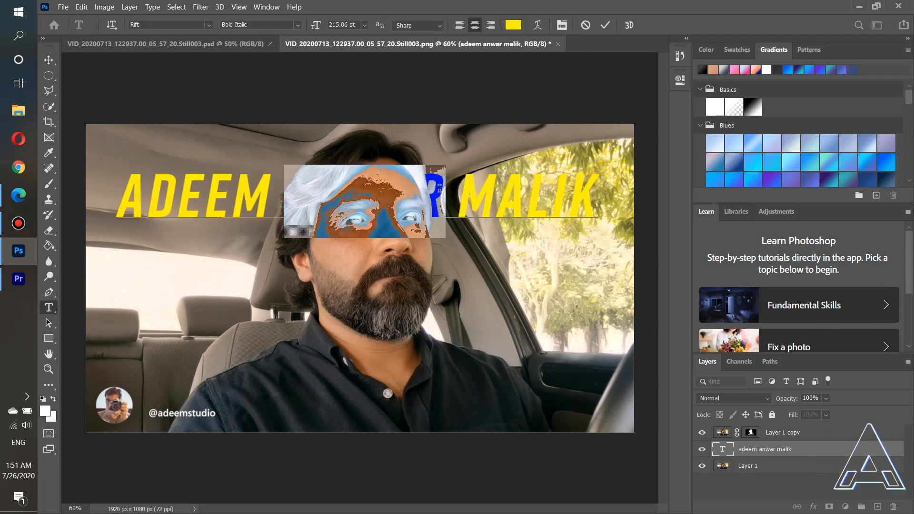
key(BackSpace)
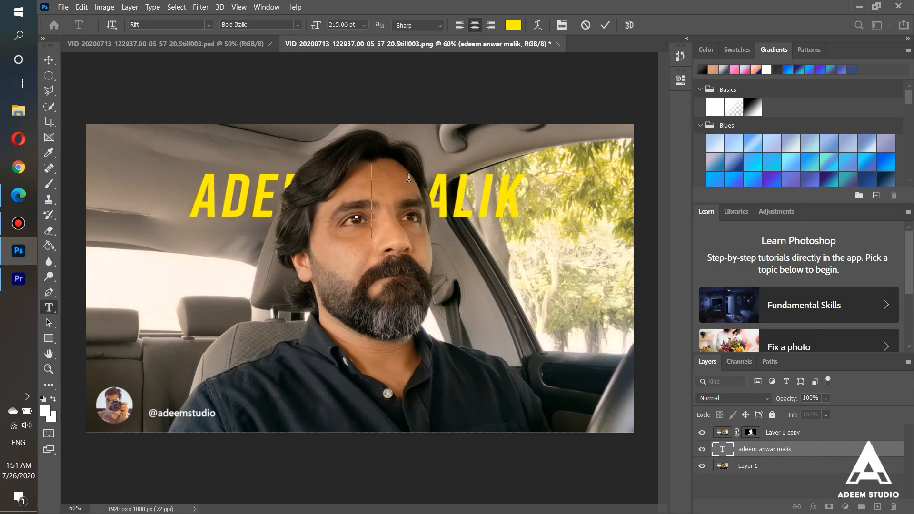
click(48, 60)
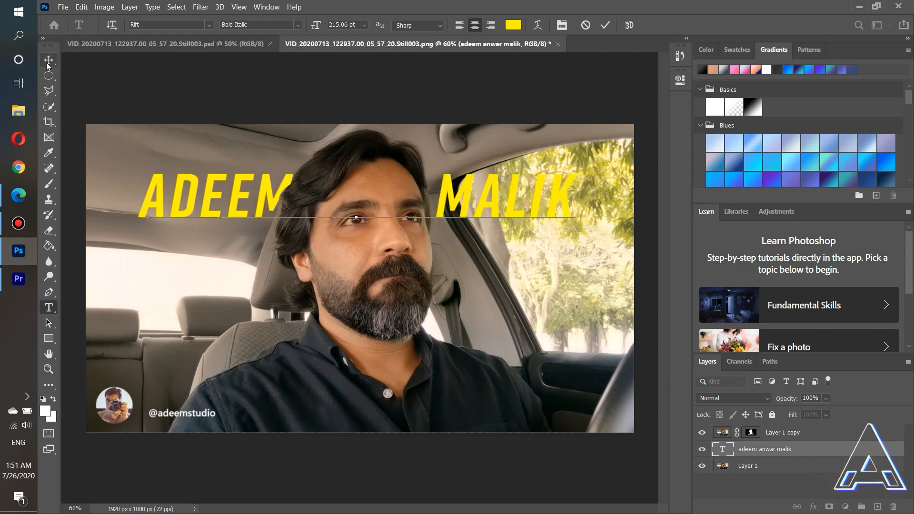
Reposition the title and scale it up to about 106% around the head
drag(222, 187, 215, 217)
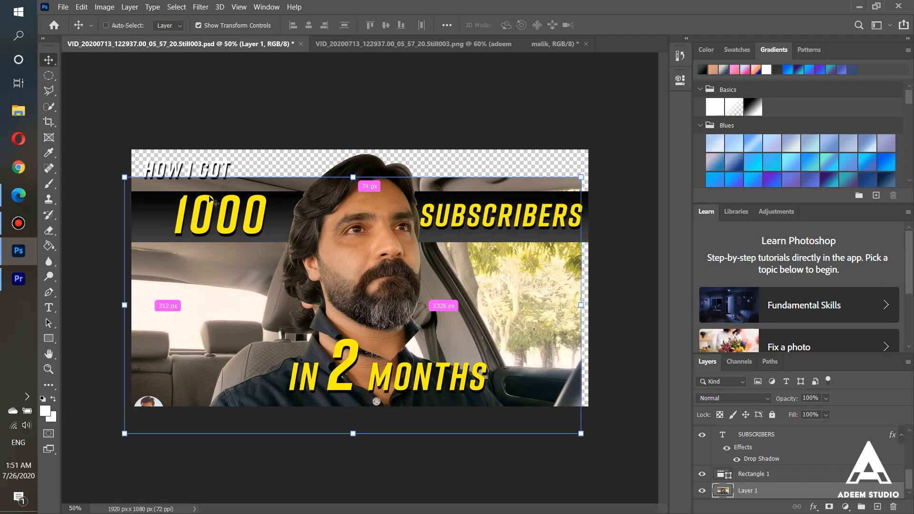
key(ctrl+z)
click(349, 43)
drag(195, 183, 157, 175)
key(ctrl+t)
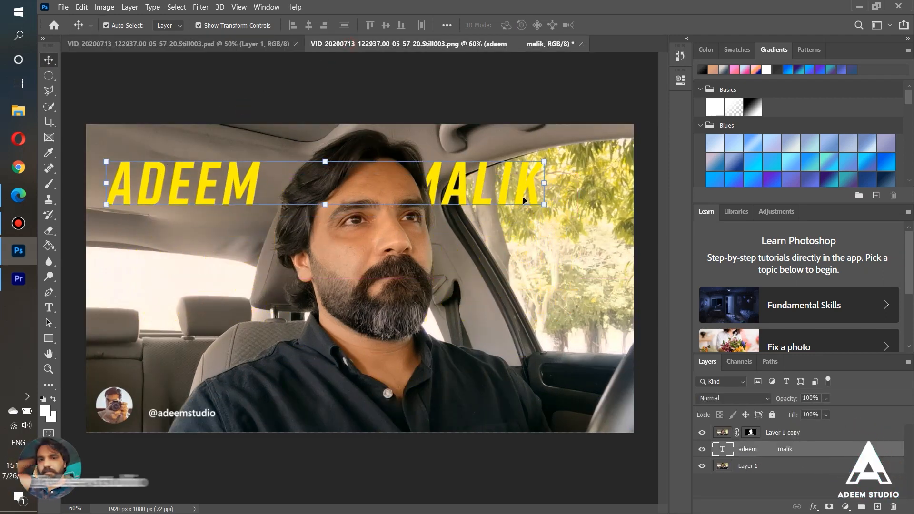
drag(544, 188, 611, 186)
drag(219, 202, 226, 235)
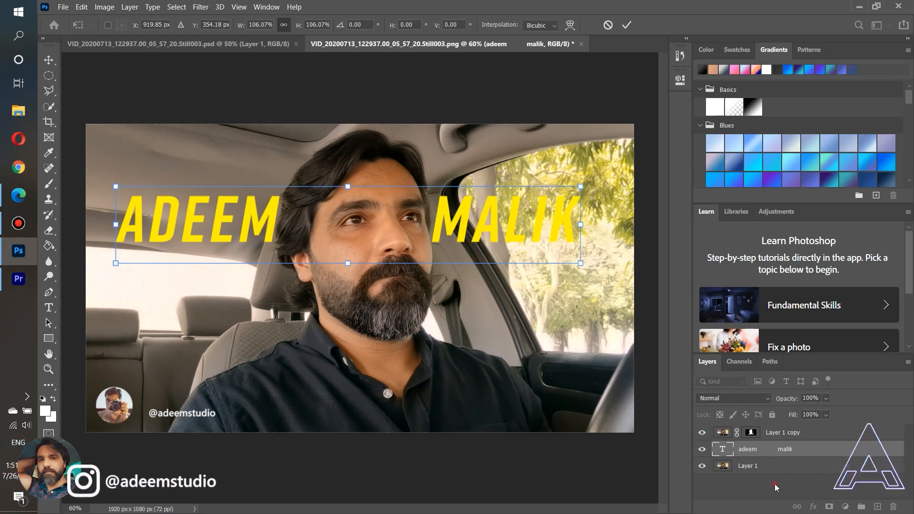
key(Return)
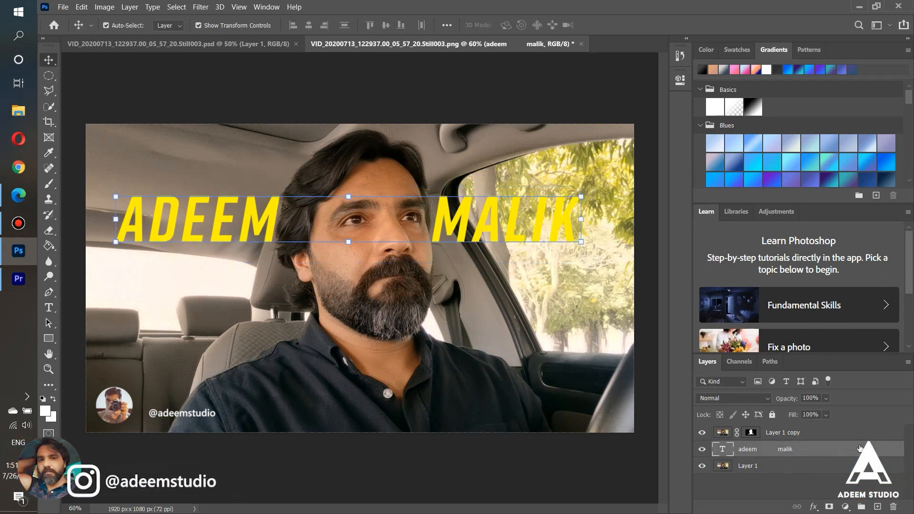
Enable a drop shadow on the title layer and set its opacity to 91%
double_click(860, 446)
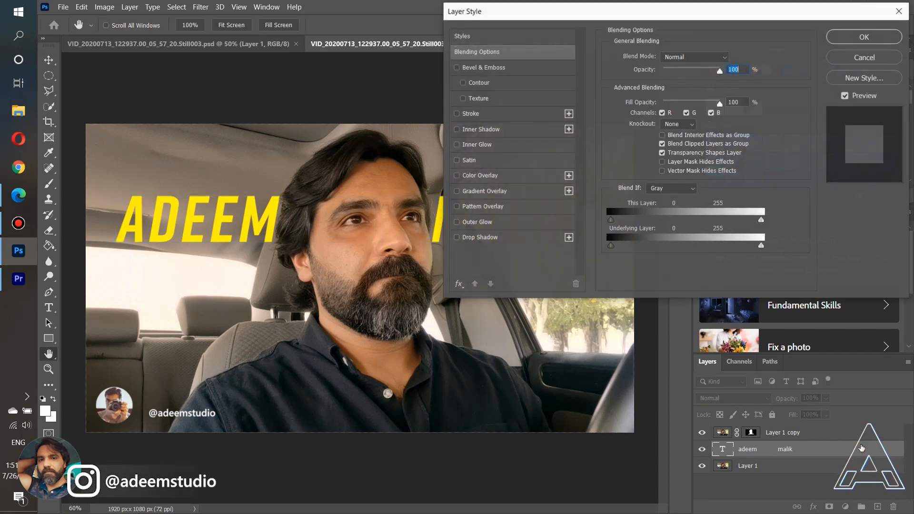
click(457, 237)
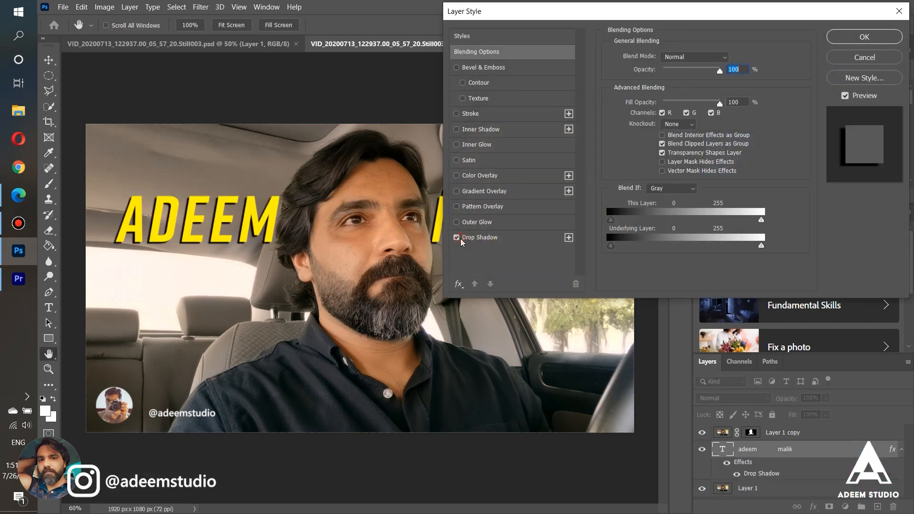
drag(554, 18, 524, 267)
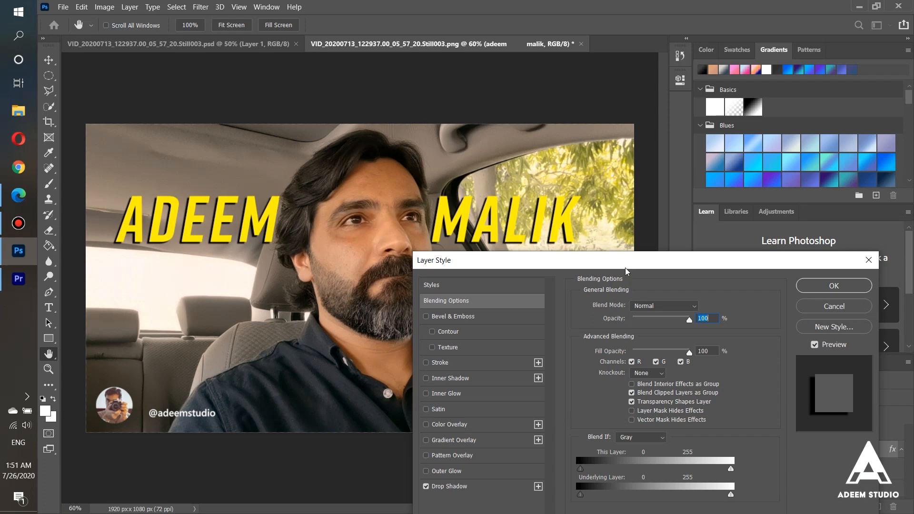
drag(625, 268, 625, 265)
mouse_move(690, 320)
mouse_down()
mouse_move(664, 319)
mouse_move(685, 320)
mouse_up()
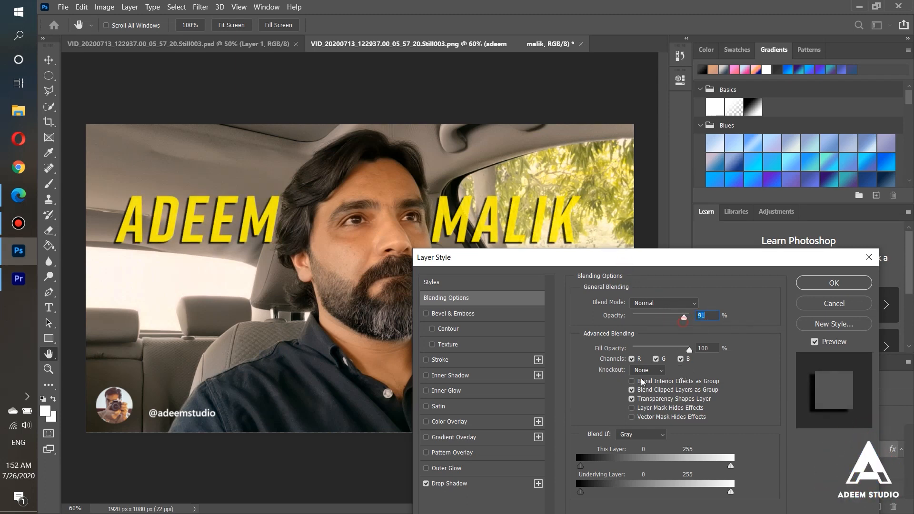
Set the drop shadow to 100% opacity, 131° angle, 10 px distance, 0 spread and size, and apply
click(456, 485)
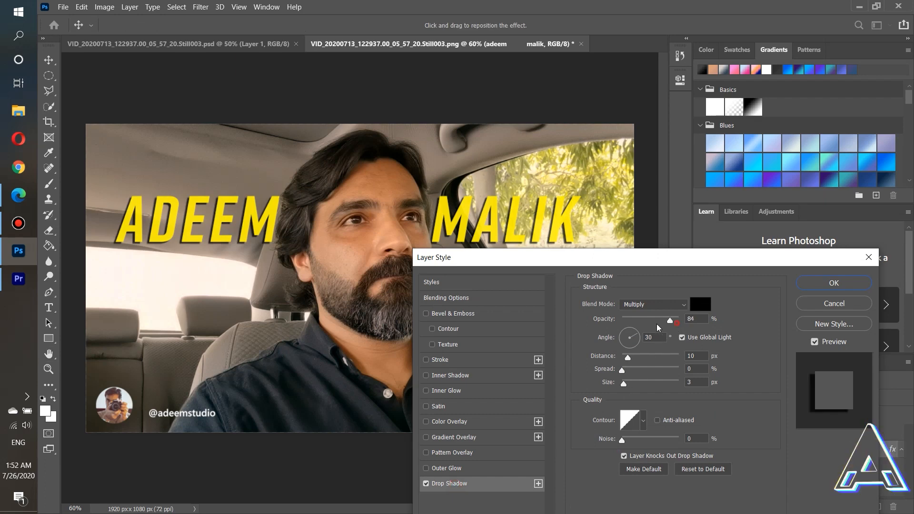
click(690, 322)
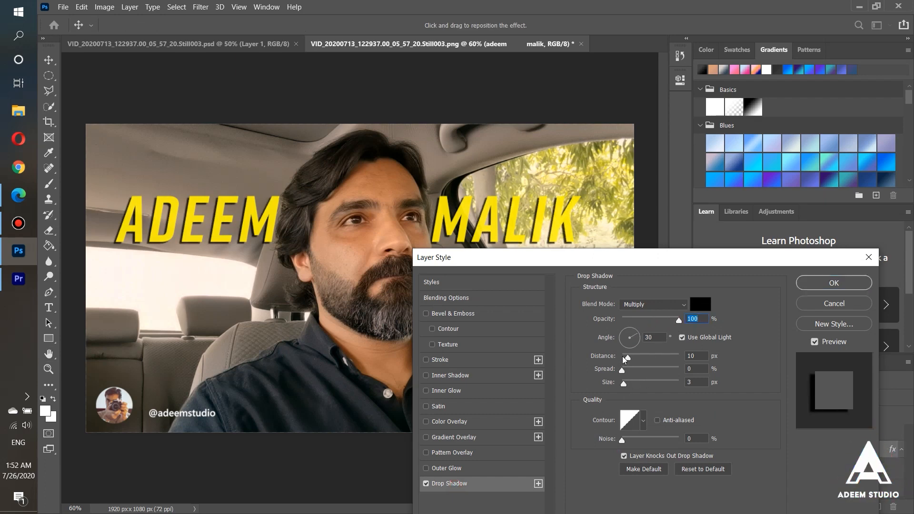
drag(627, 358, 627, 359)
click(625, 334)
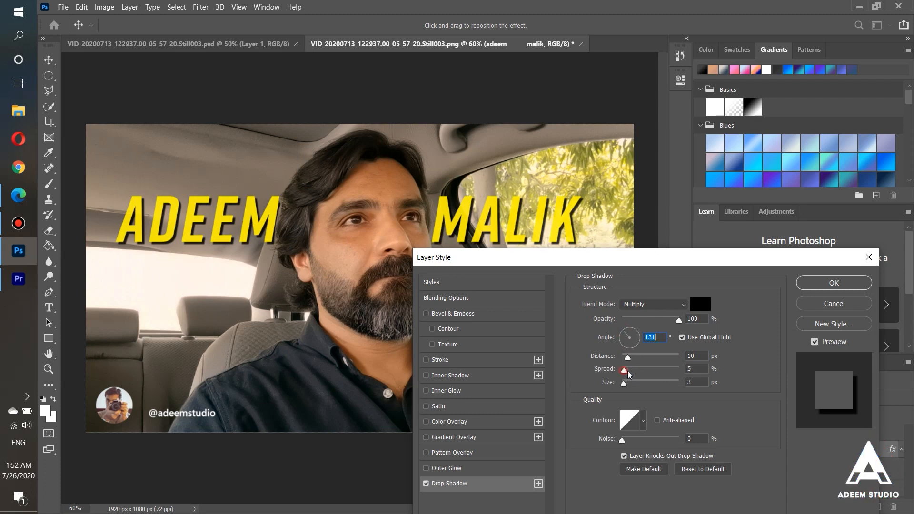
mouse_move(628, 374)
mouse_down()
mouse_move(649, 371)
mouse_move(615, 371)
mouse_move(633, 385)
mouse_move(622, 385)
mouse_up()
drag(601, 264, 545, 275)
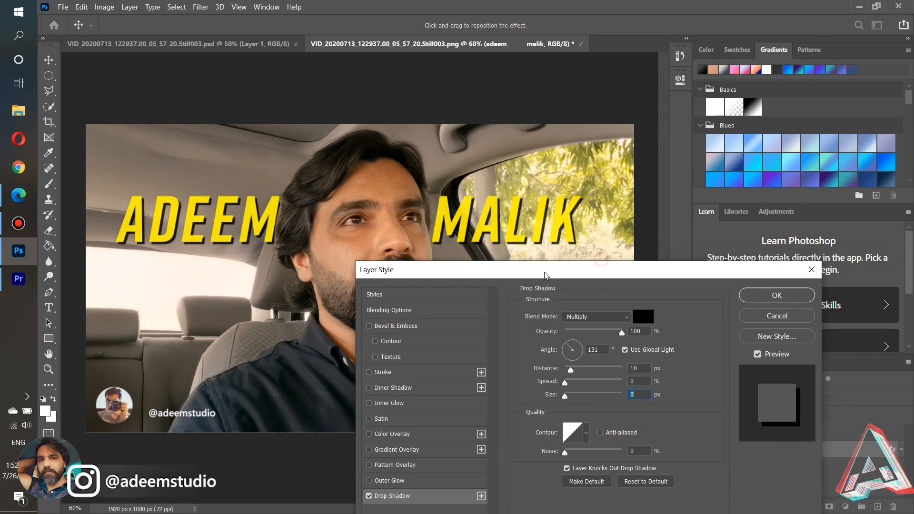
click(776, 295)
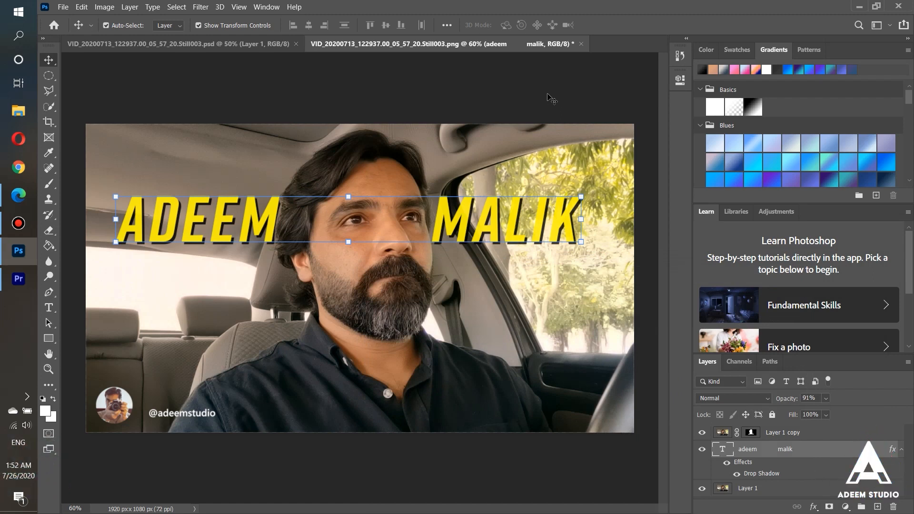
Shift the title slightly left, check the 1000-subscribers .psd reference, then return to the car selfie .png
drag(495, 228, 490, 228)
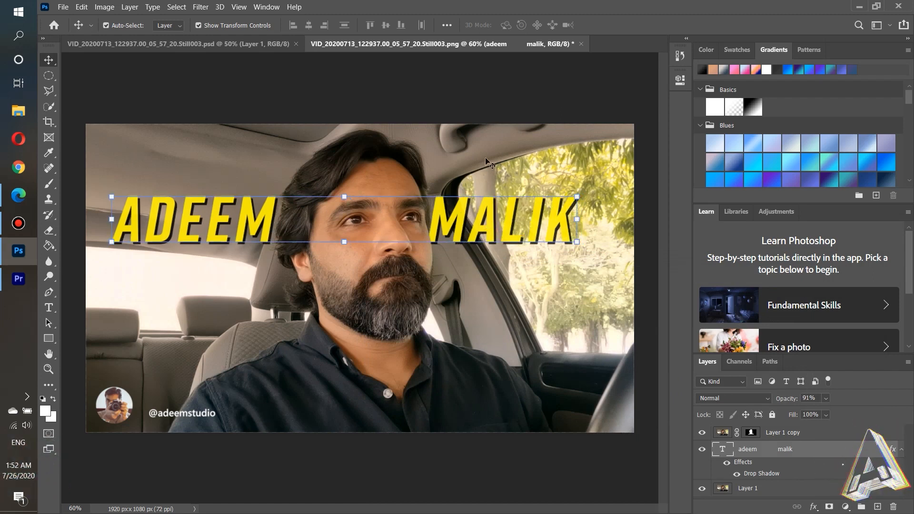
click(481, 93)
click(252, 209)
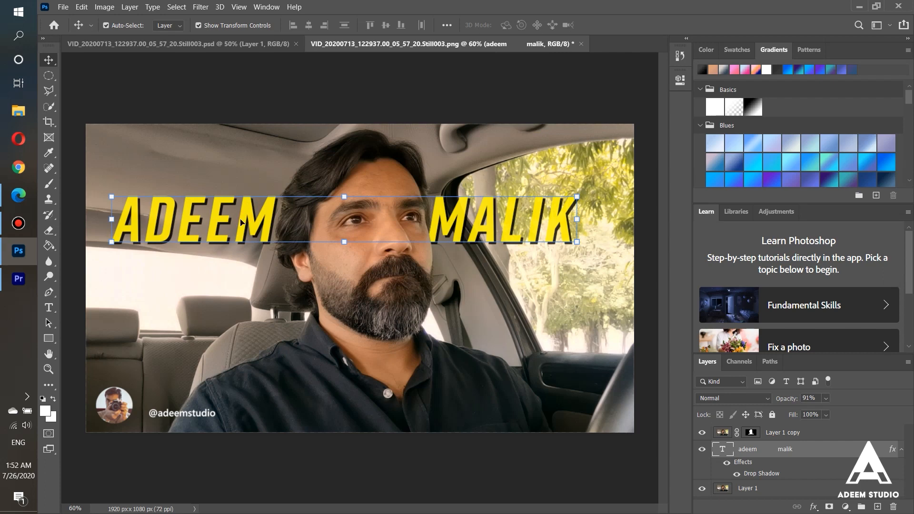
click(221, 44)
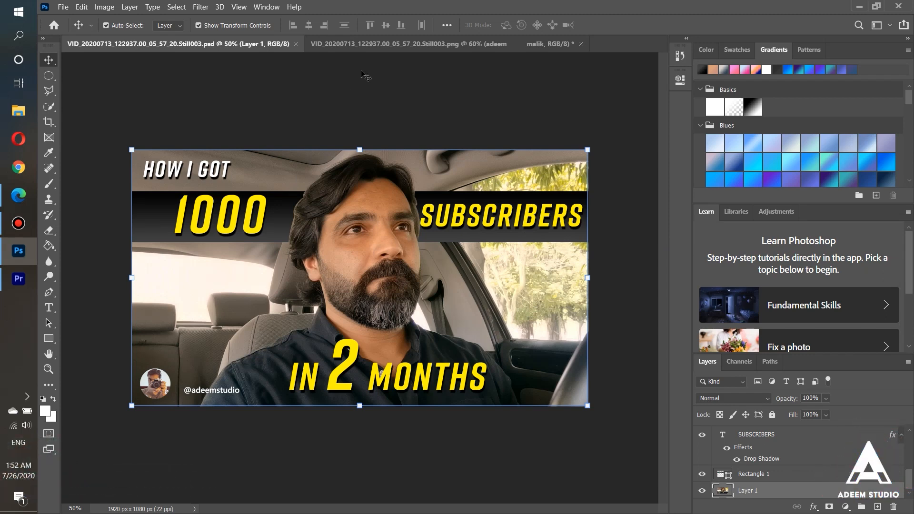
click(402, 45)
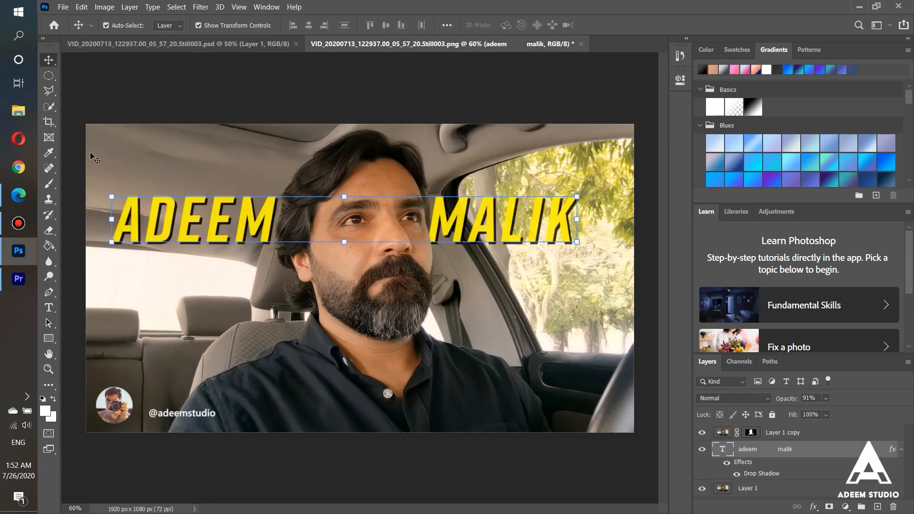
Add 'IN 2 MONTHS' text near the bottom of the photo and move it toward centre
click(48, 308)
click(234, 376)
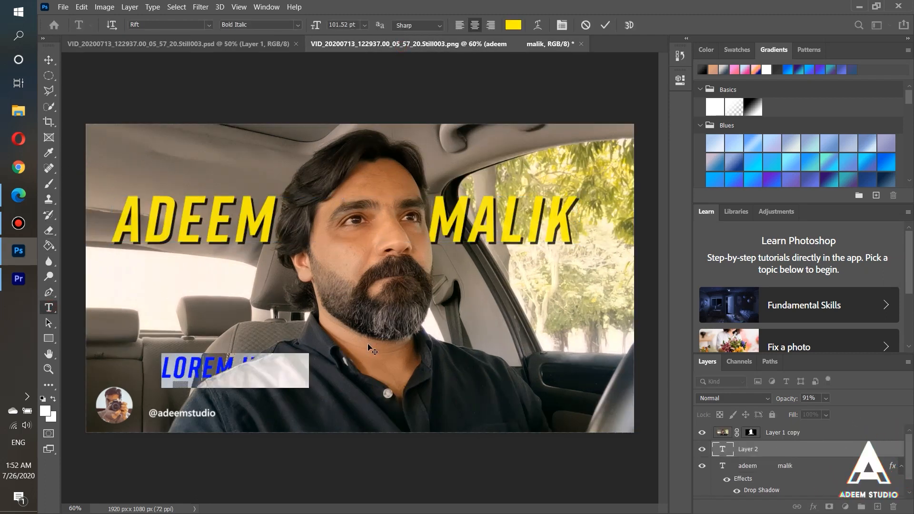
text(IN)
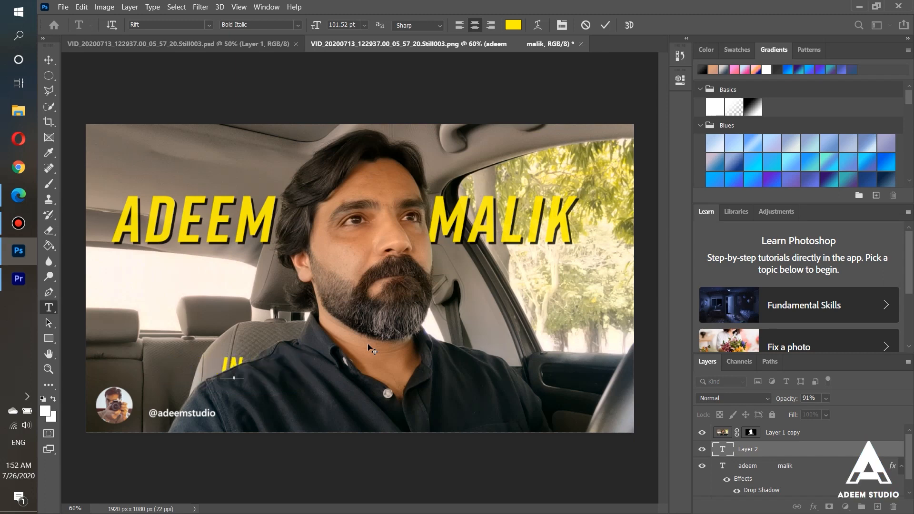
text( C MONTHS)
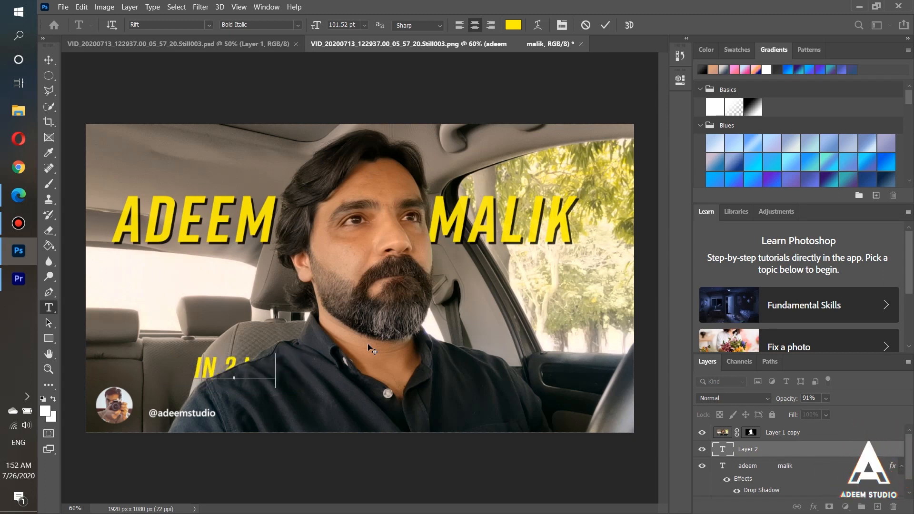
click(48, 60)
drag(178, 377, 288, 408)
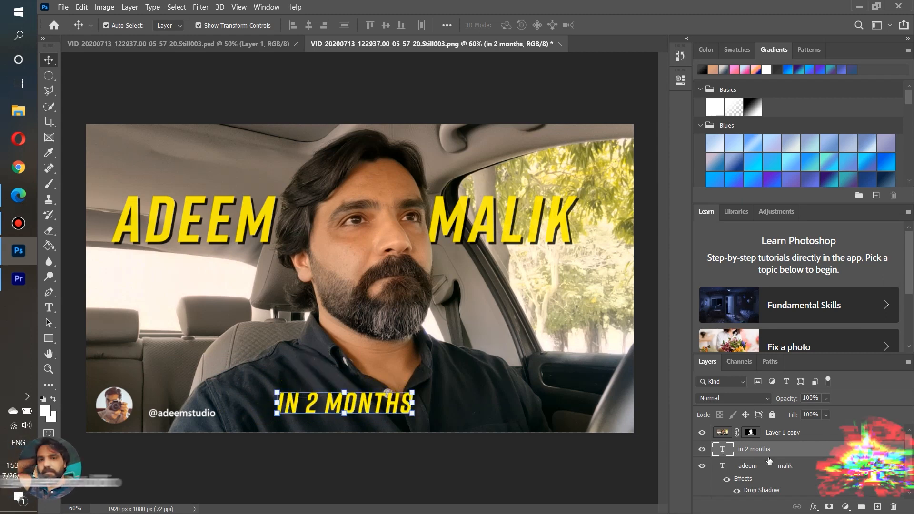
Stack the IN 2 MONTHS layer above the cut-out and enlarge it to about 148%
drag(763, 453, 760, 430)
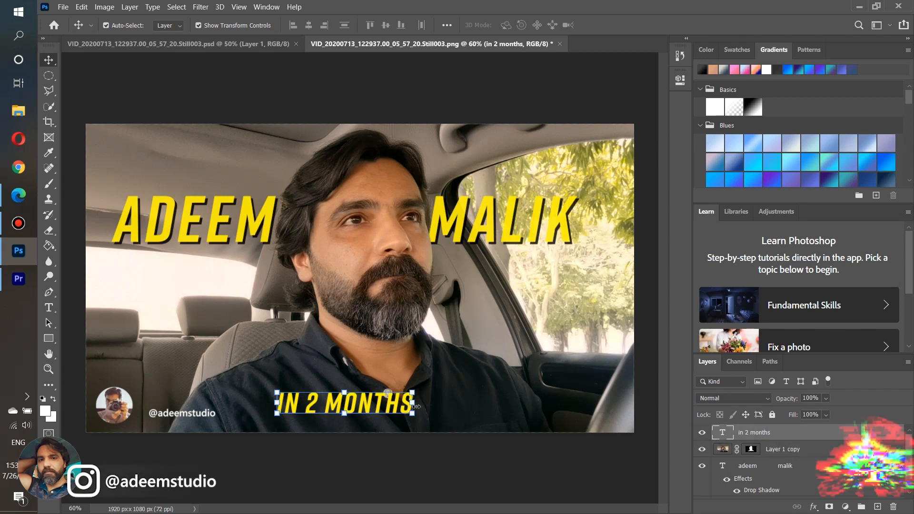
drag(416, 407, 479, 405)
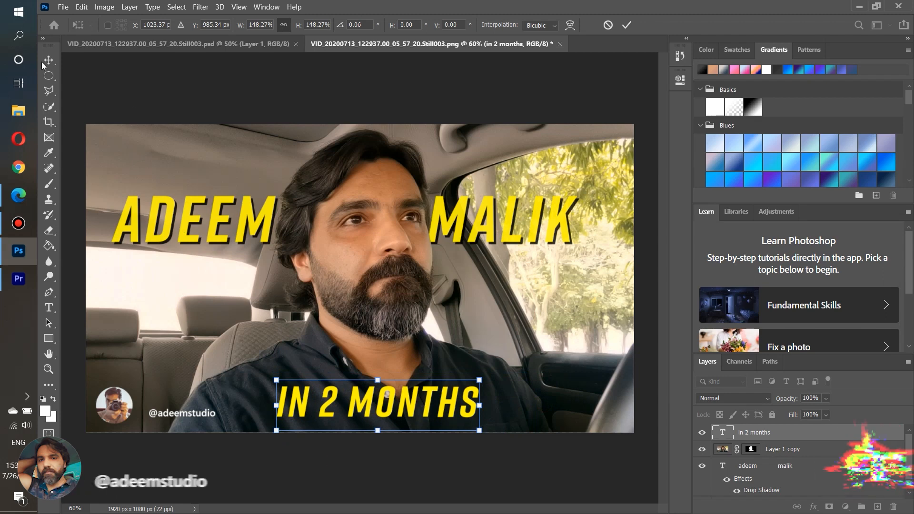
key(Return)
Enlarge the '2' in IN 2 MONTHS to 250 pt and shift the line slightly right
double_click(331, 394)
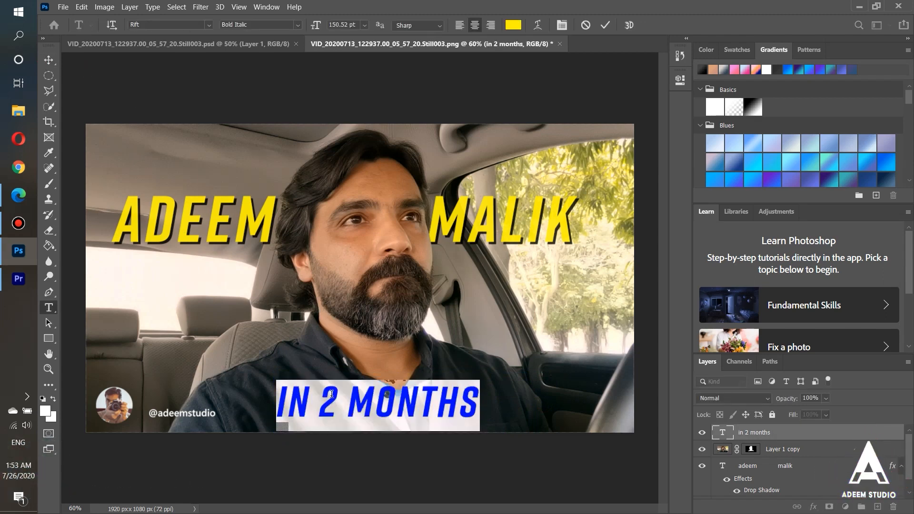
double_click(332, 394)
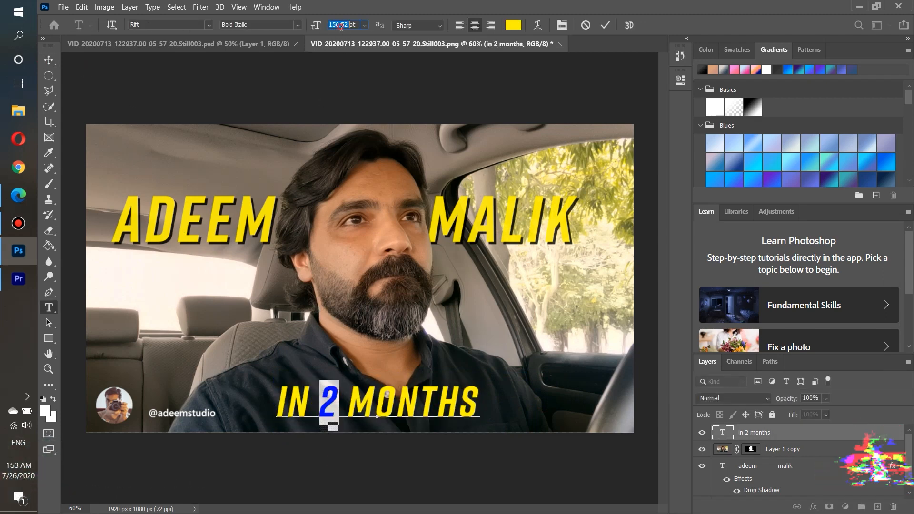
text(250)
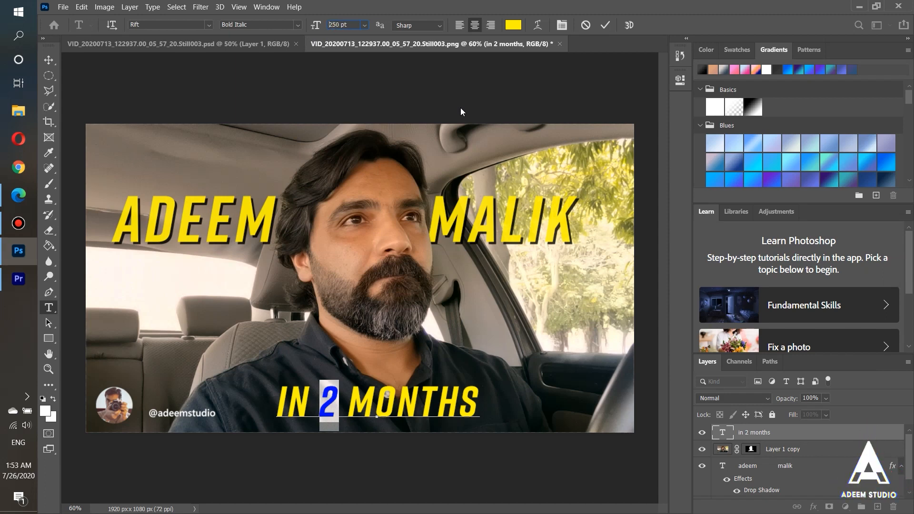
key(Return)
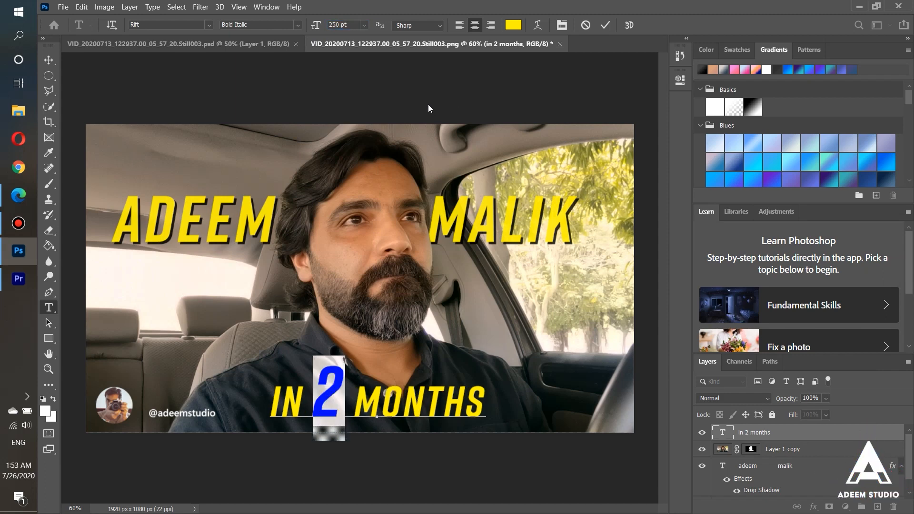
click(48, 60)
drag(409, 412, 422, 407)
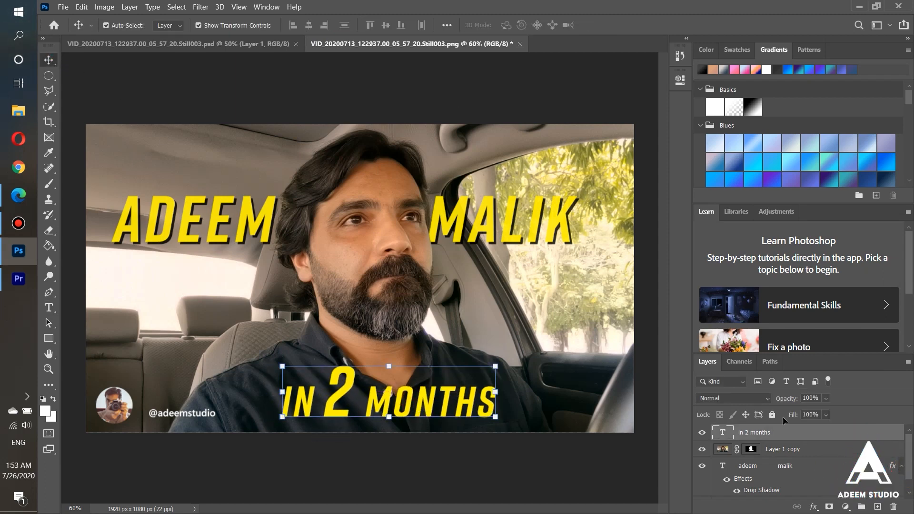
Add a drop shadow to the IN 2 MONTHS text layer
double_click(841, 432)
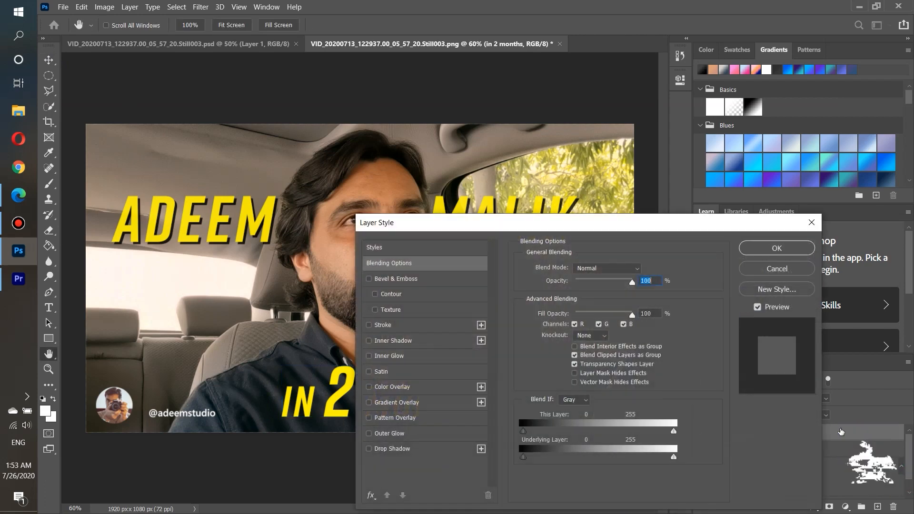
click(391, 450)
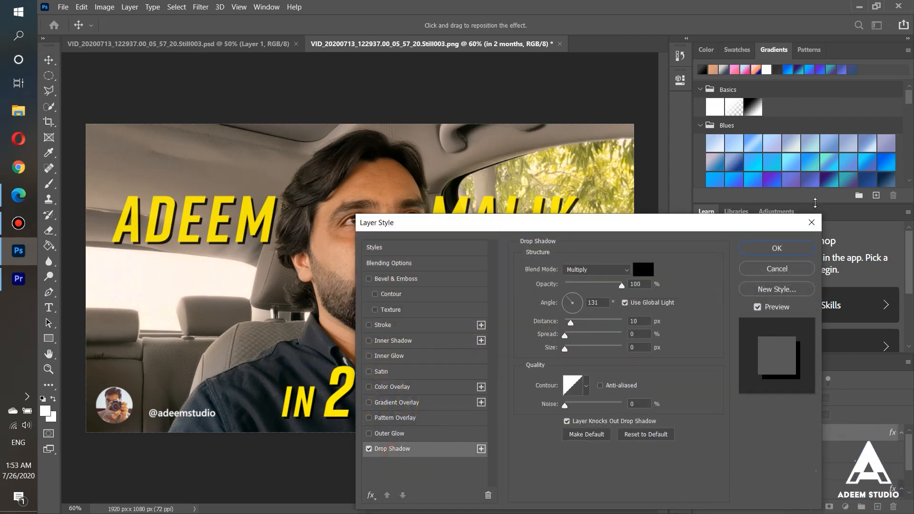
click(776, 248)
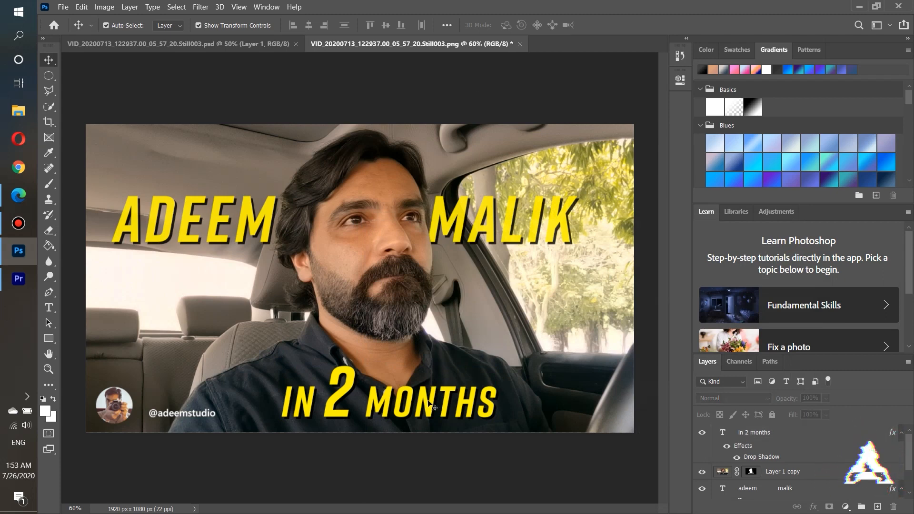
Nudge IN 2 MONTHS slightly left and deselect the layer
drag(397, 377, 390, 377)
click(193, 91)
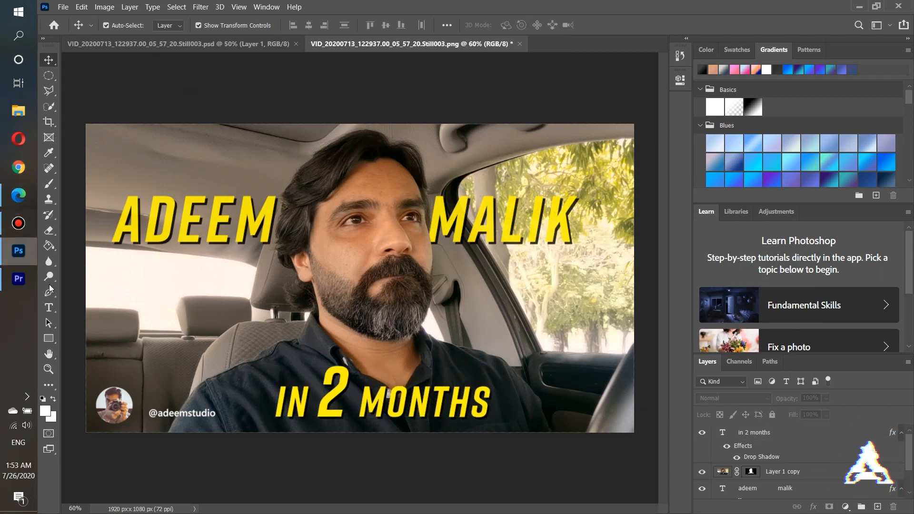
click(53, 308)
Add yellow 'HOW TO' text above ADEEM MALIK, move it lower and scale it to about 62%
click(260, 219)
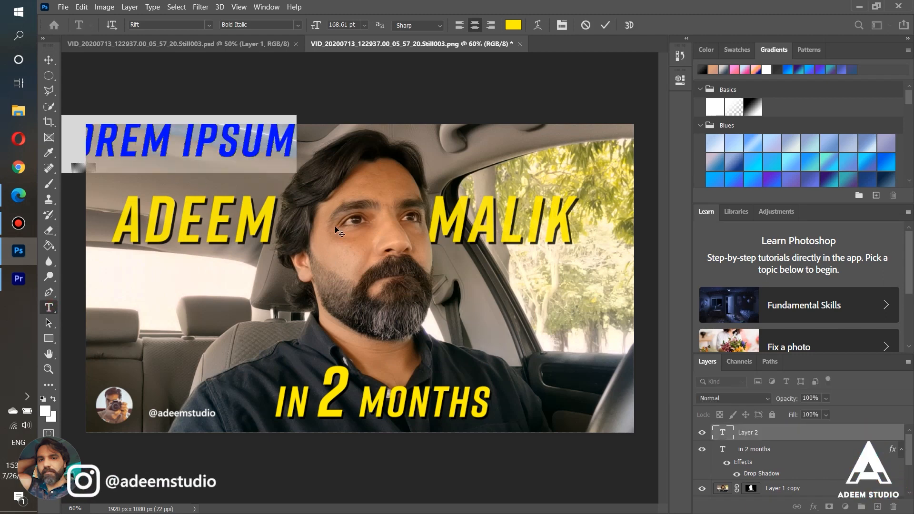
text(HOW)
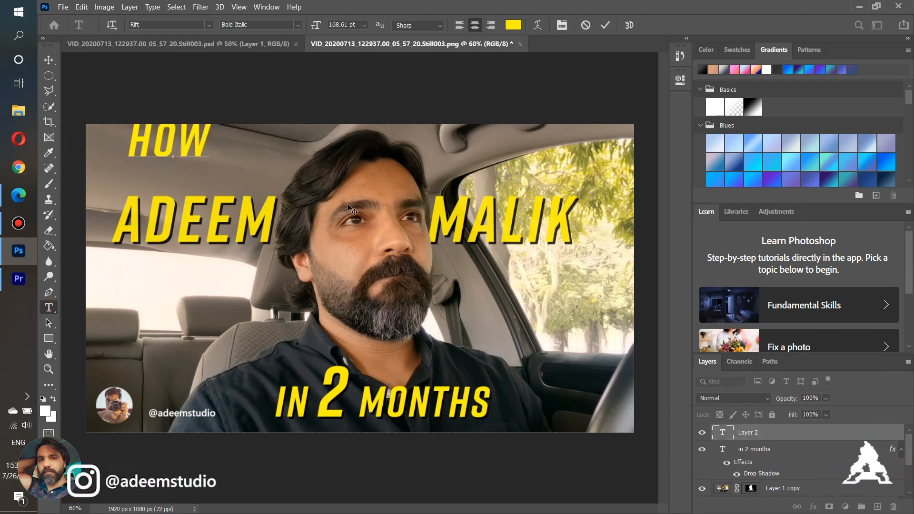
text( TO)
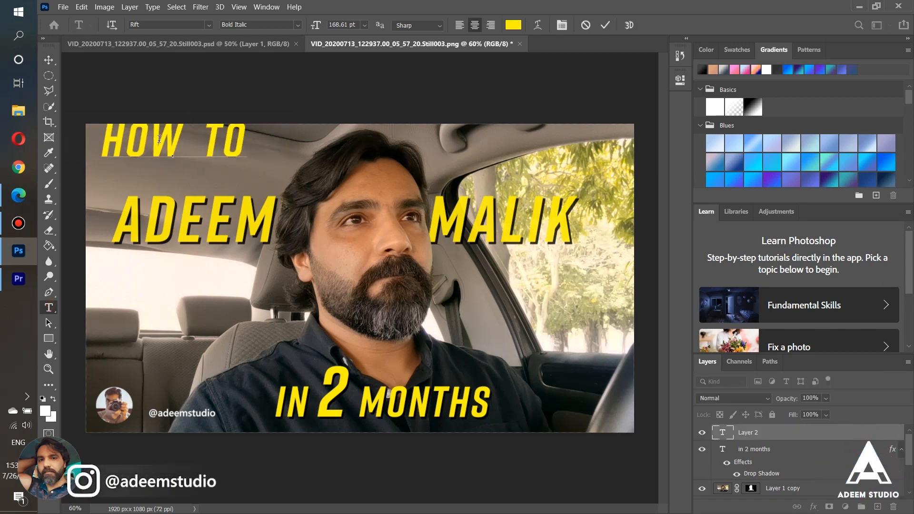
click(46, 58)
drag(126, 139, 126, 158)
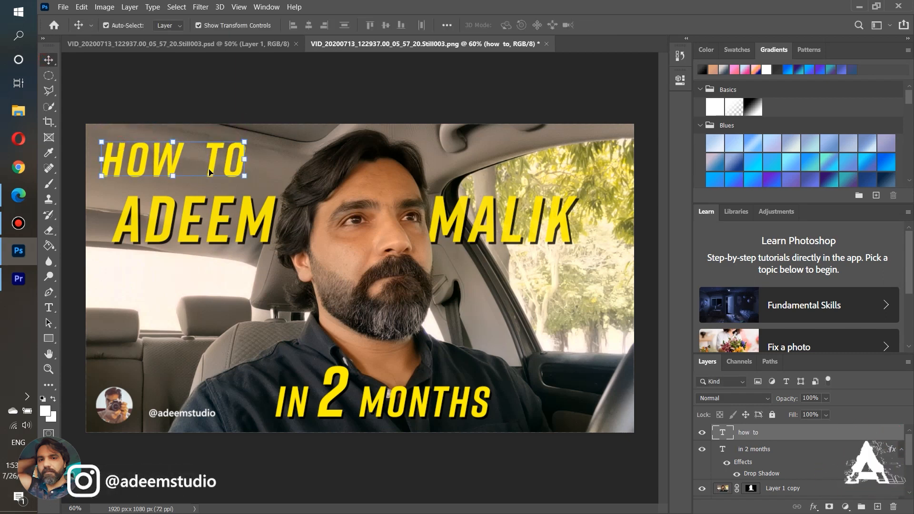
drag(244, 162, 191, 163)
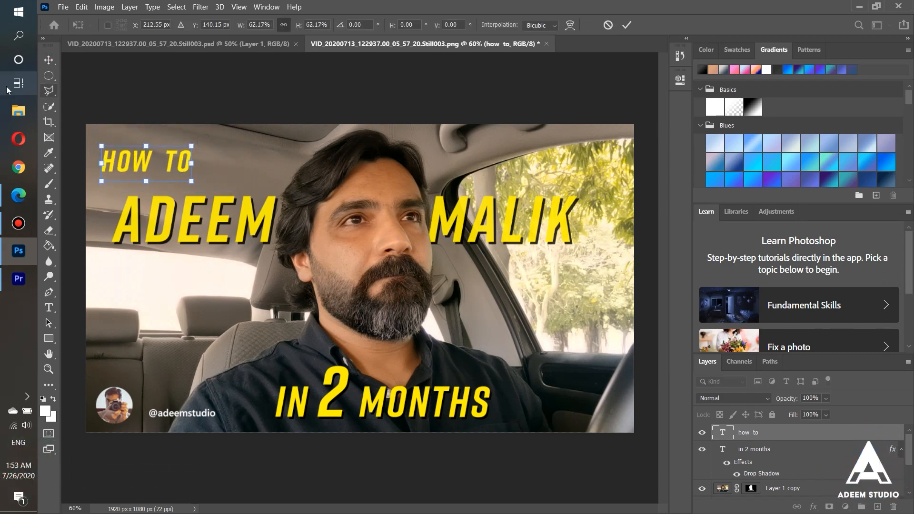
click(53, 59)
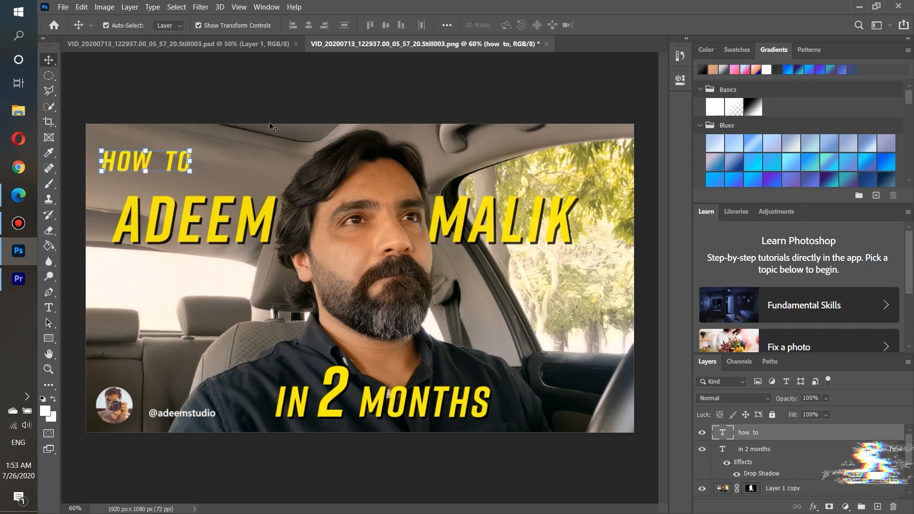
Try blue and red gradient overlays on HOW TO, settling on the white gradient
click(833, 181)
click(852, 166)
scroll(852, 166, down, 10)
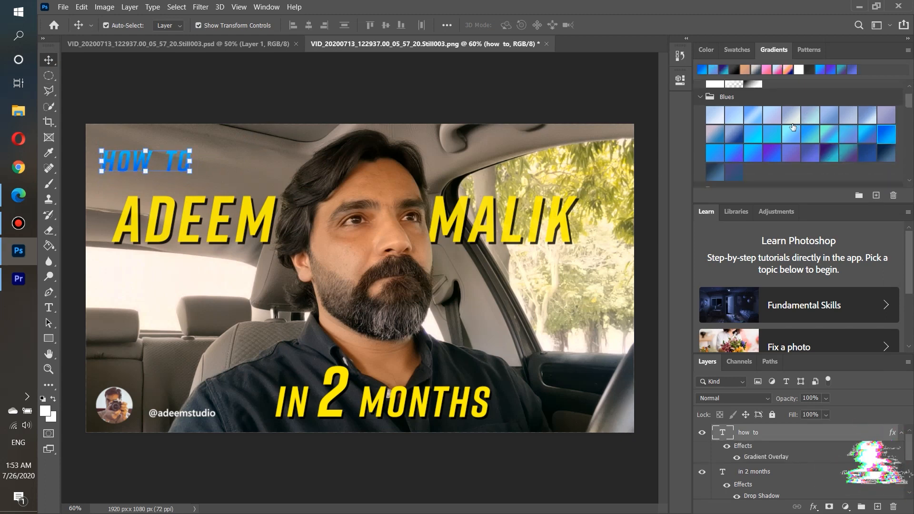
scroll(772, 151, down, 3)
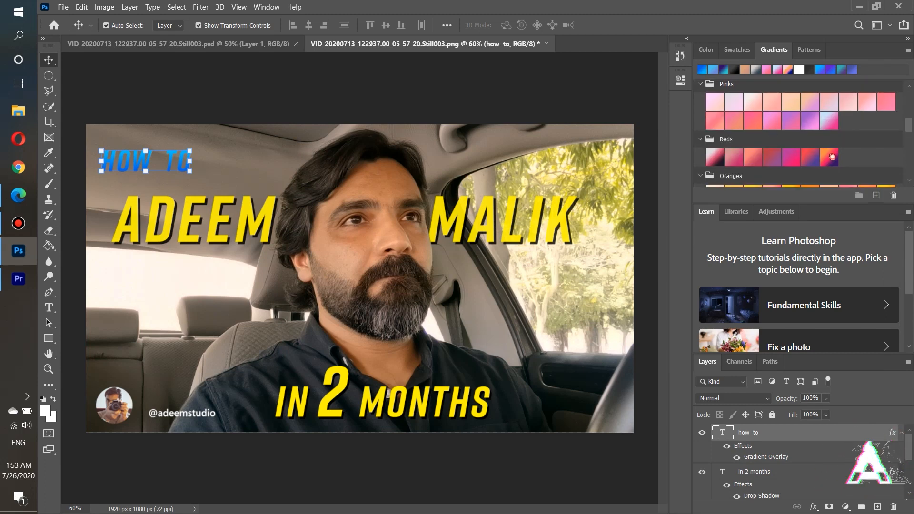
click(830, 157)
scroll(760, 143, up, 4)
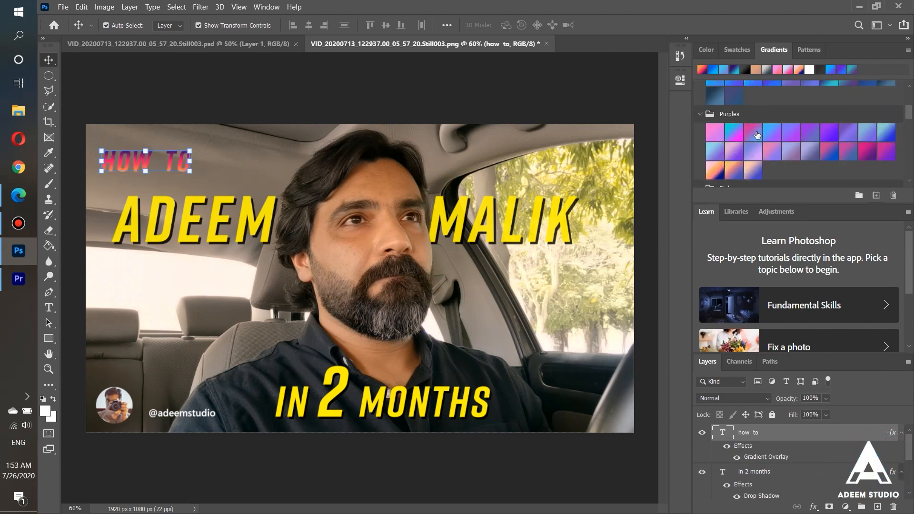
click(806, 70)
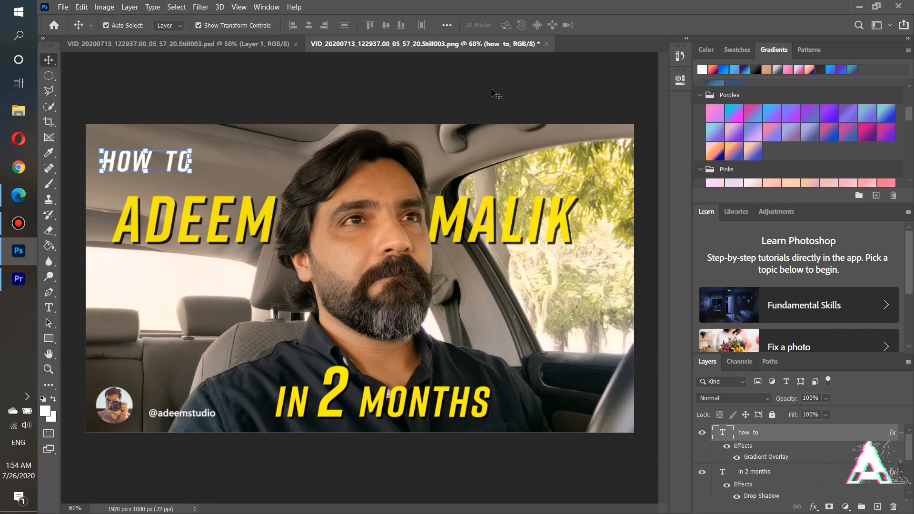
Give HOW TO a drop shadow and enlarge it to about 127%
double_click(869, 437)
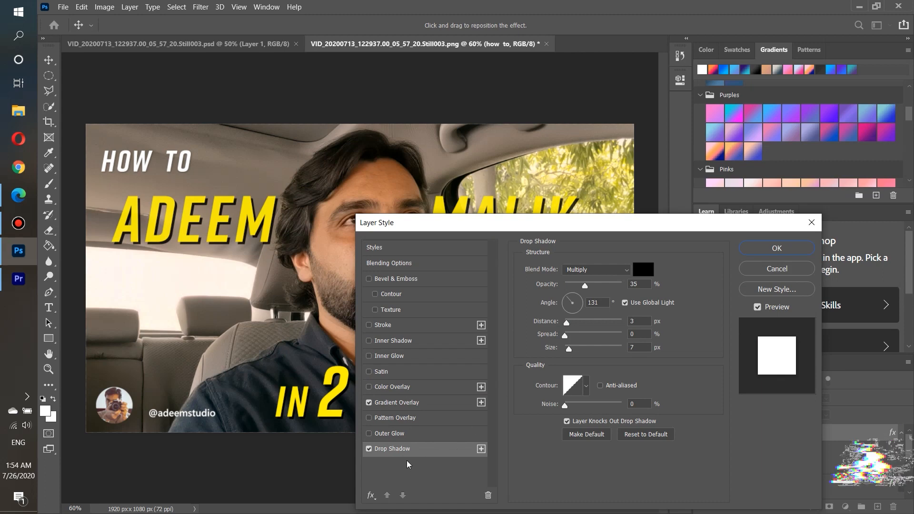
click(775, 252)
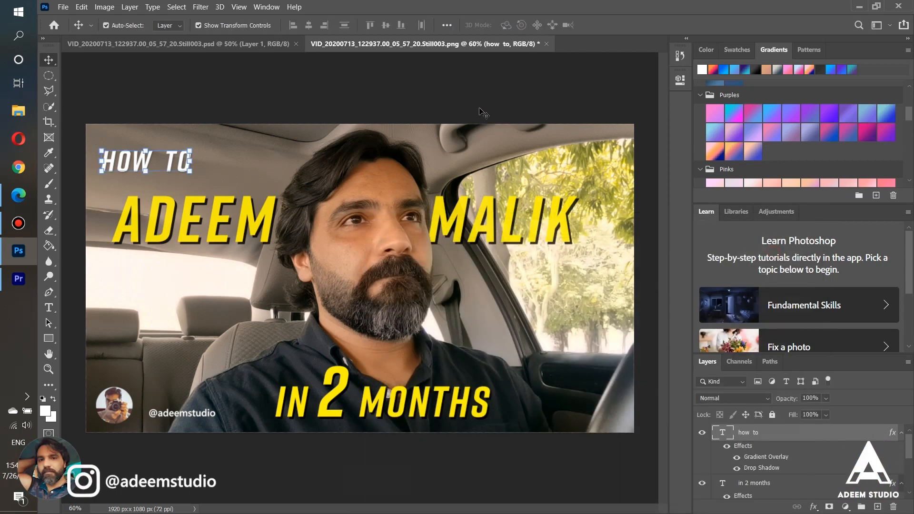
drag(187, 165, 214, 164)
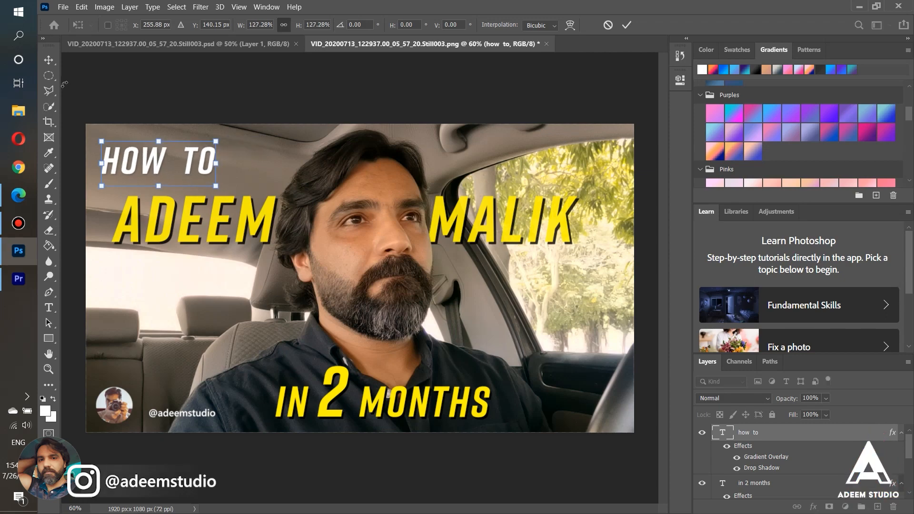
double_click(206, 171)
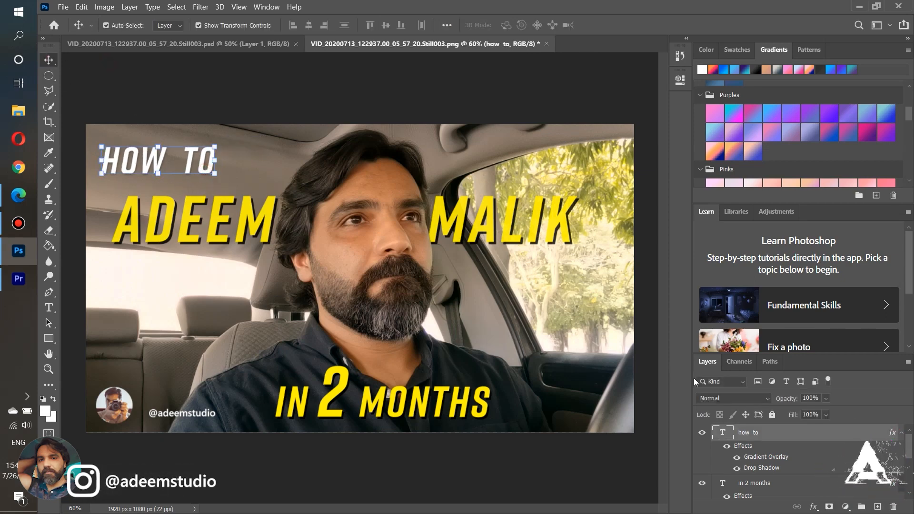
Set HOW TO's drop shadow to 100% opacity, distance 8, spread 11 and size 13
double_click(848, 432)
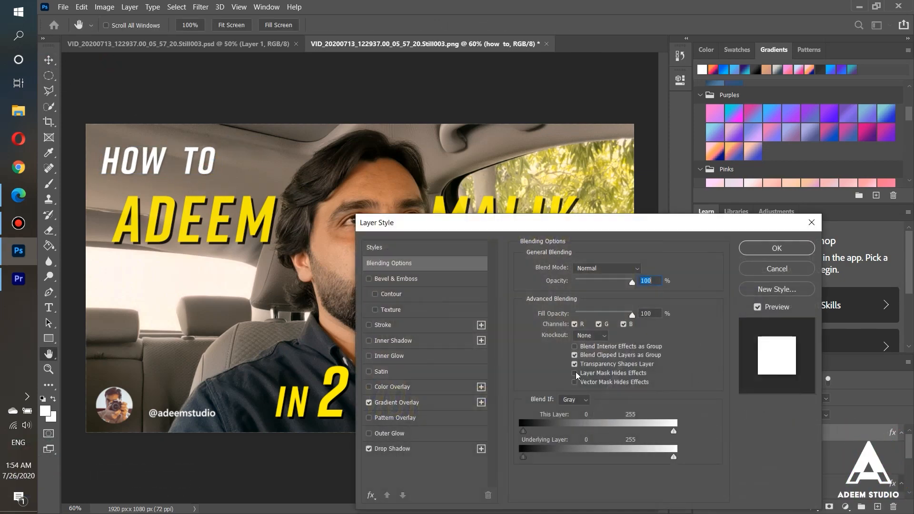
click(389, 404)
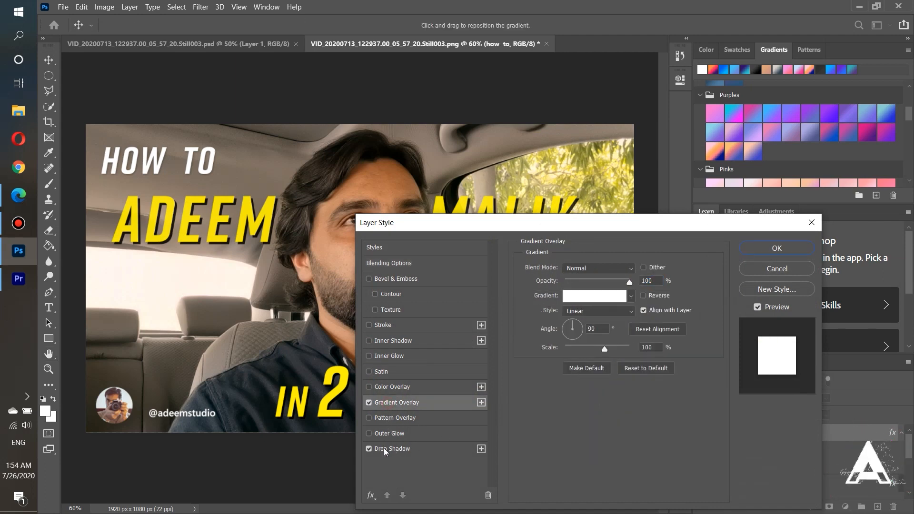
click(368, 403)
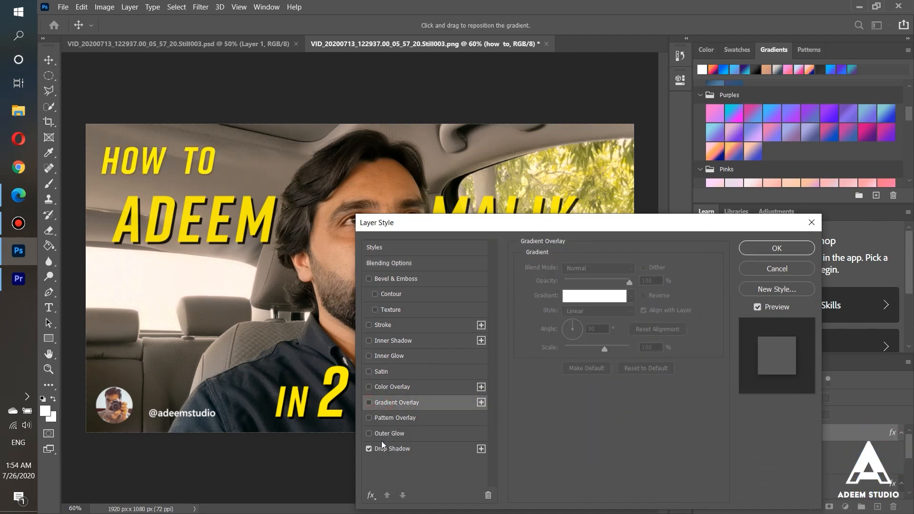
click(387, 404)
click(381, 450)
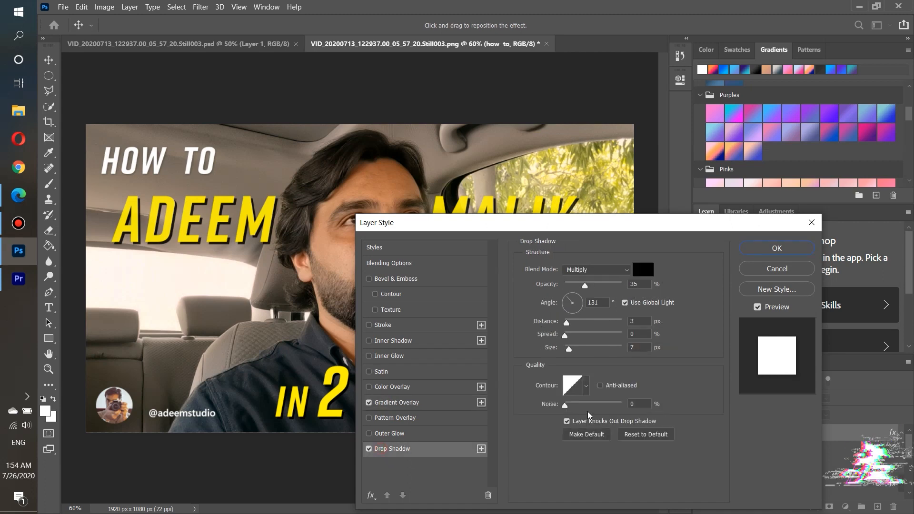
drag(585, 285, 623, 284)
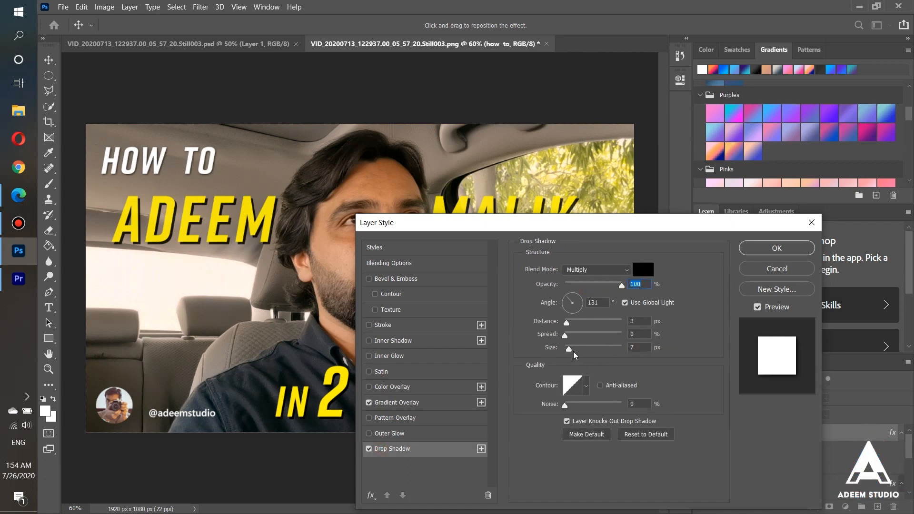
drag(574, 352, 571, 327)
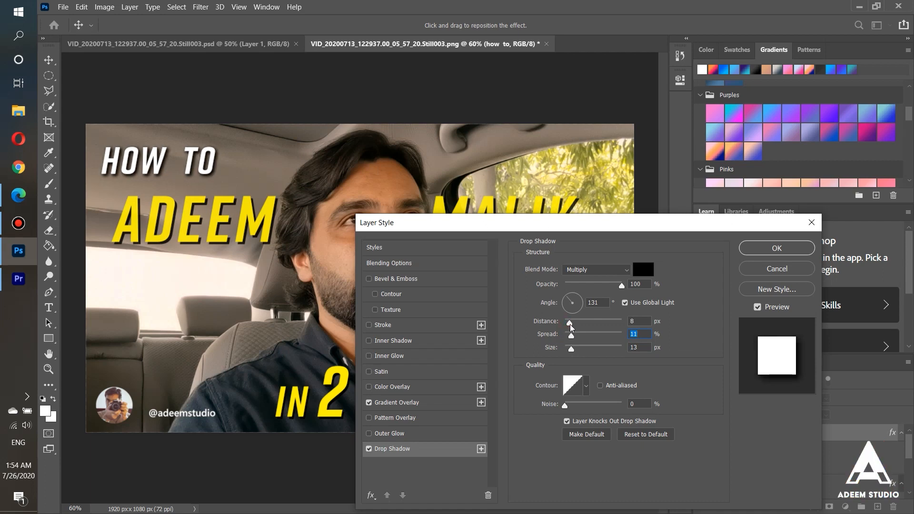
click(777, 248)
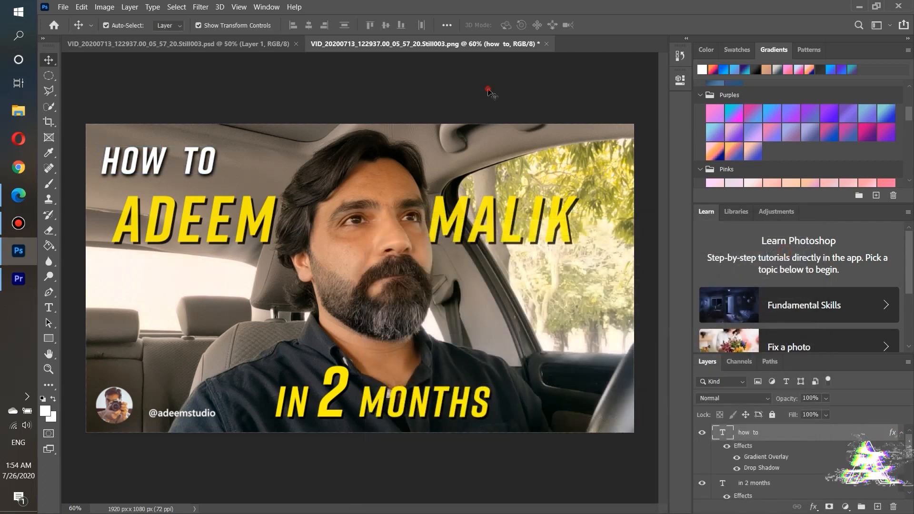
click(489, 92)
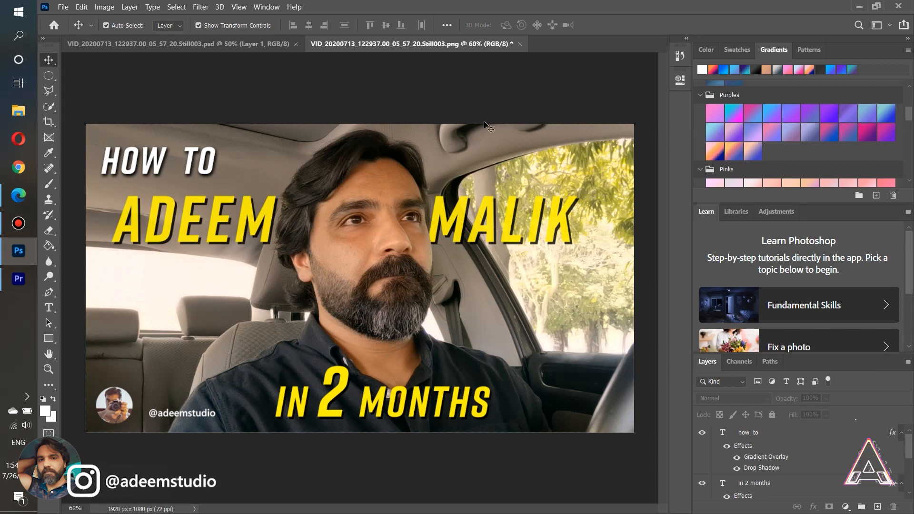
drag(477, 236, 472, 235)
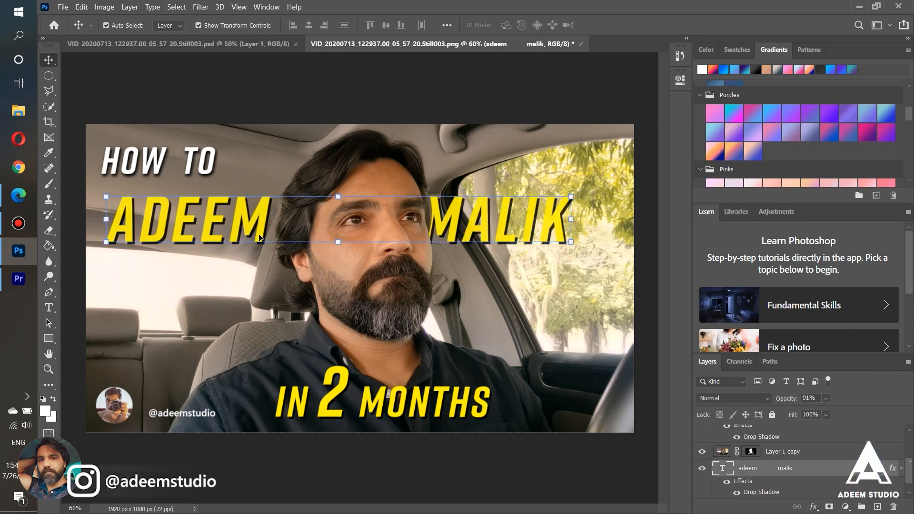
drag(107, 219, 150, 227)
drag(520, 243, 505, 247)
drag(564, 233, 527, 243)
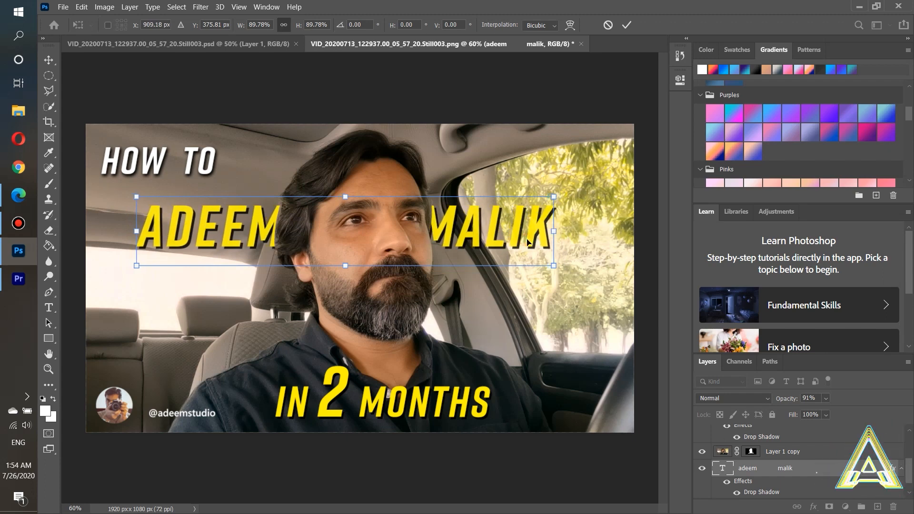
click(48, 59)
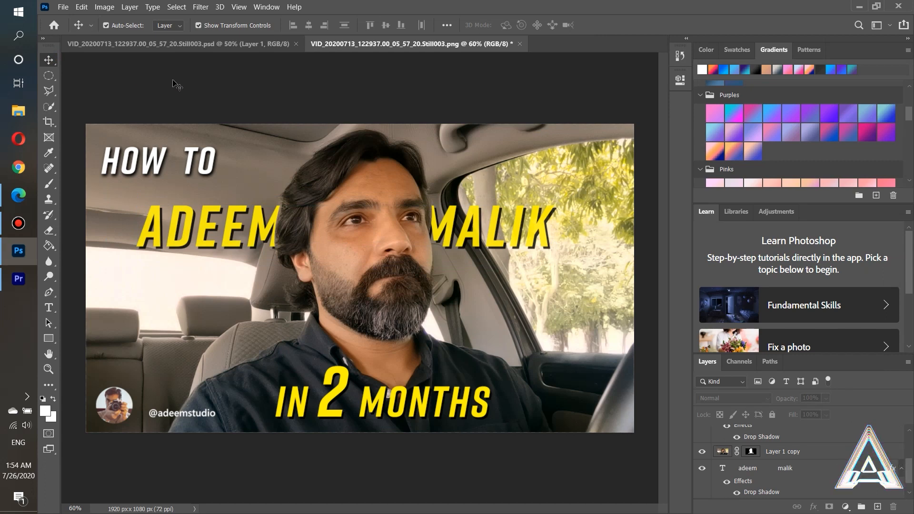
Nudge the IN 2 MONTHS caption about 7 px to the right
click(156, 170)
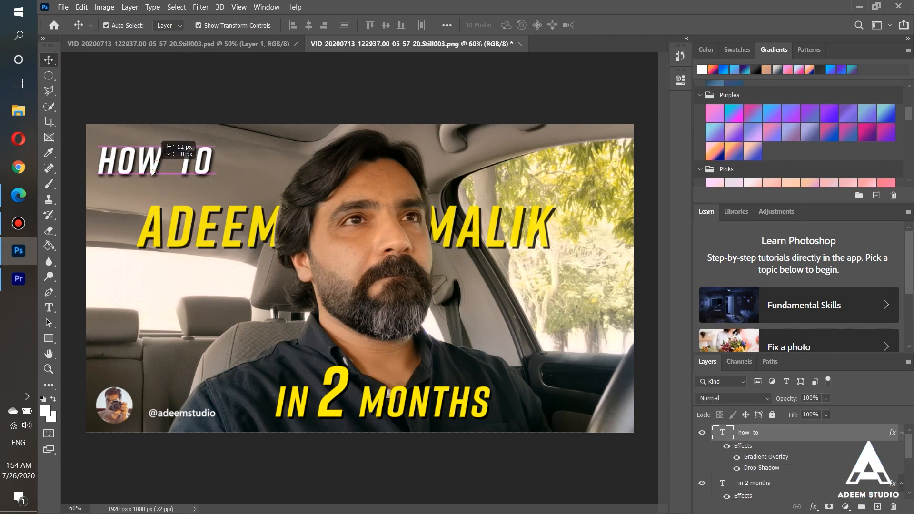
click(175, 103)
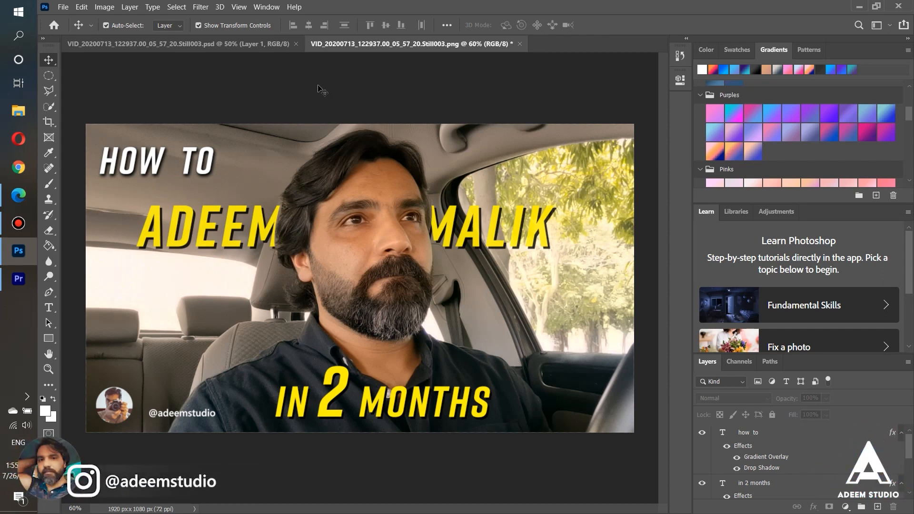
click(331, 409)
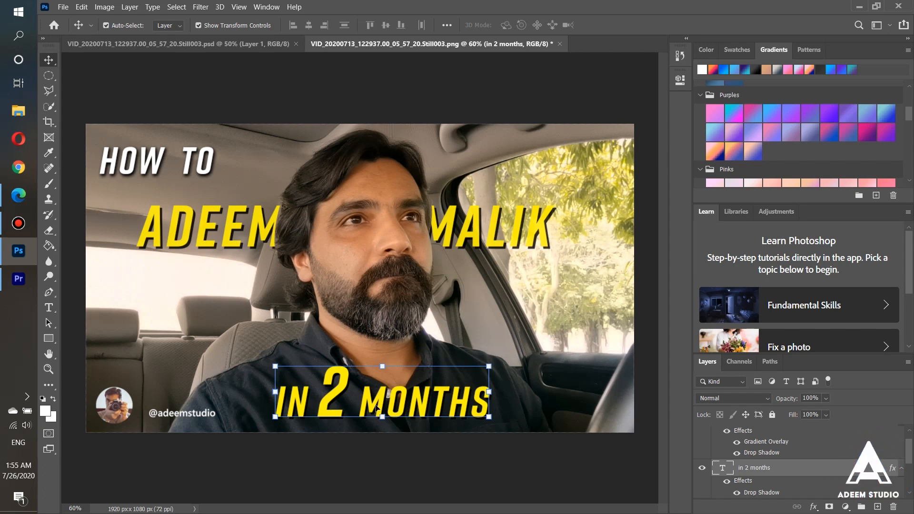
drag(383, 404, 407, 413)
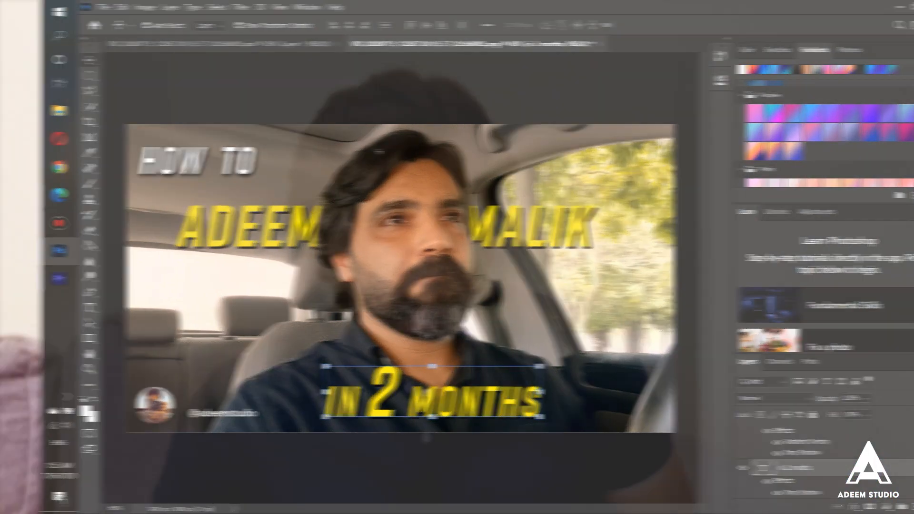